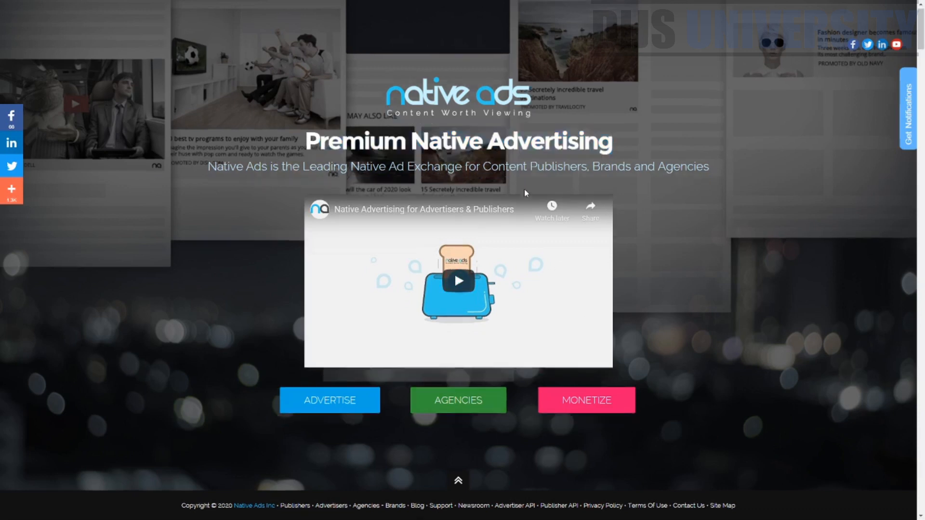
- Look over the homepage's Premium Native Advertising introduction and the mission section on building a better web
scroll(644, 145, "down", 7)
scroll(670, 188, "up", 6)
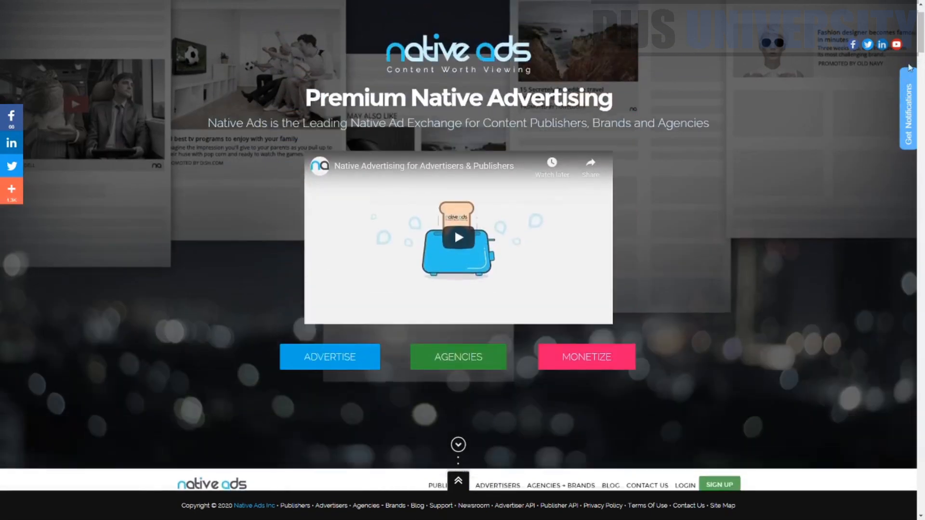
scroll(670, 188, "down", 8)
scroll(670, 188, "down", 2)
scroll(671, 188, "up", 8)
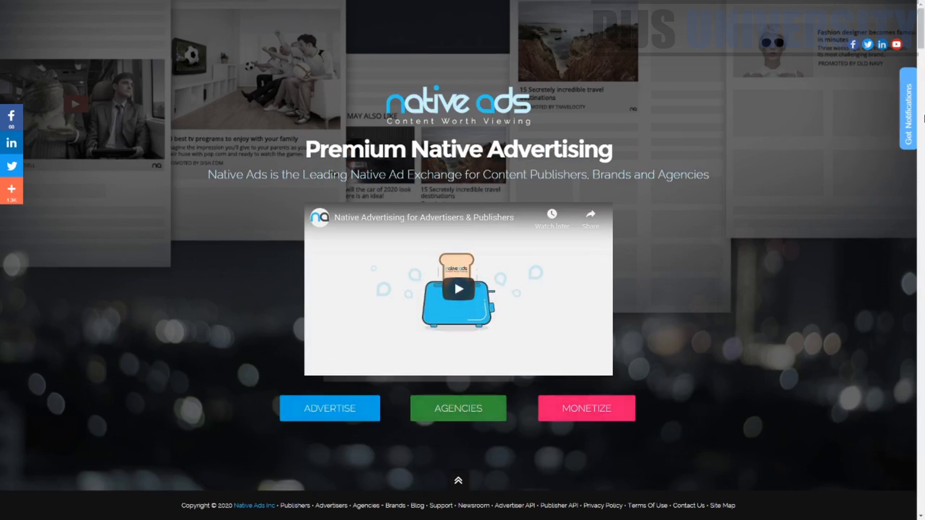
left_click_drag(921, 37, 921, 77)
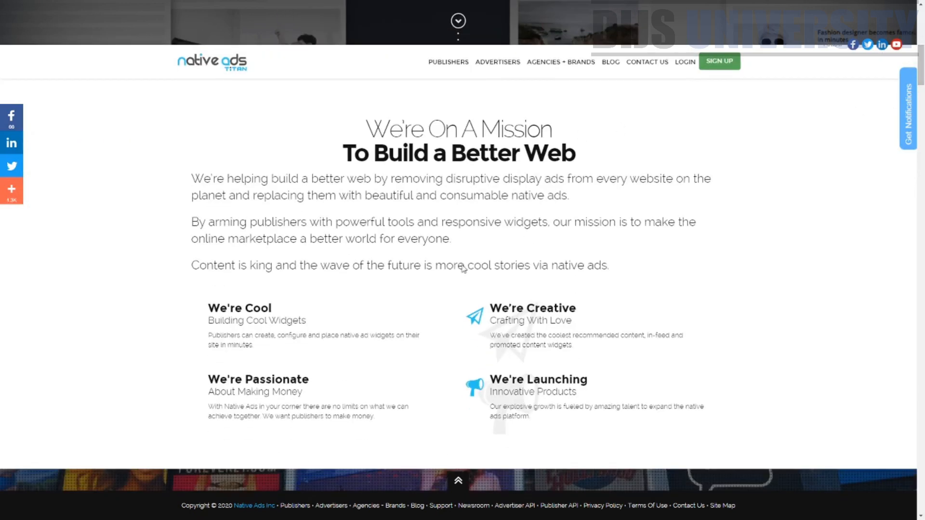
- Read the What Are Native Ads section, highlighting its advertiser testing, user experience and consumer engagement statistics
left_click(923, 95)
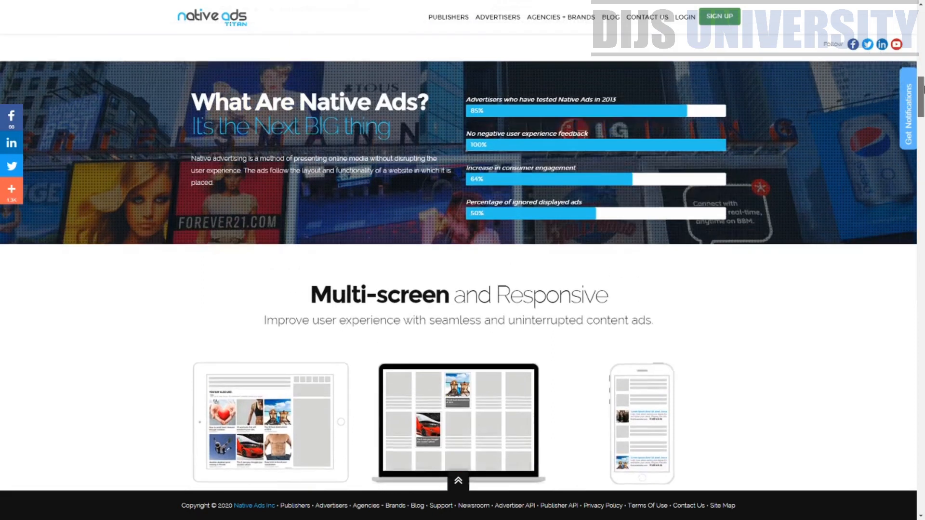
left_click_drag(923, 89, 923, 87)
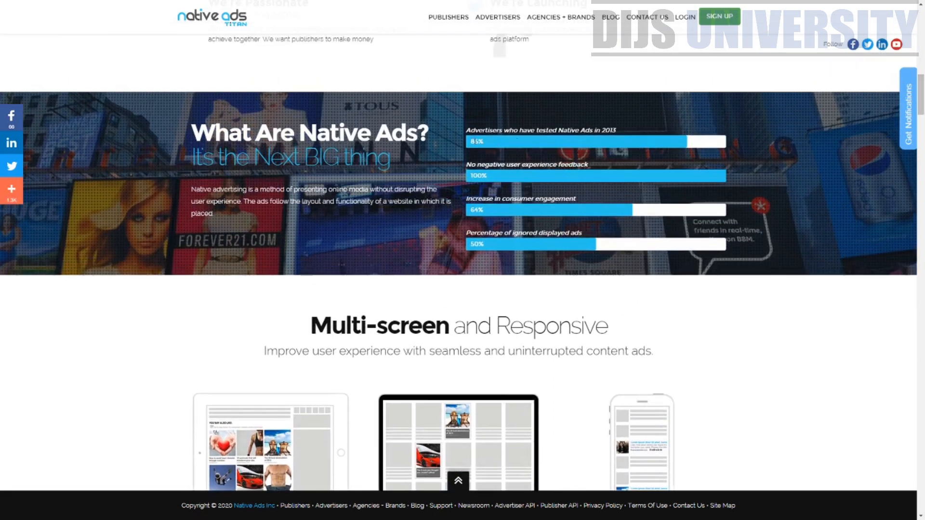
left_click_drag(486, 141, 646, 132)
left_click(599, 130)
left_click_drag(471, 166, 589, 166)
left_click_drag(474, 199, 577, 199)
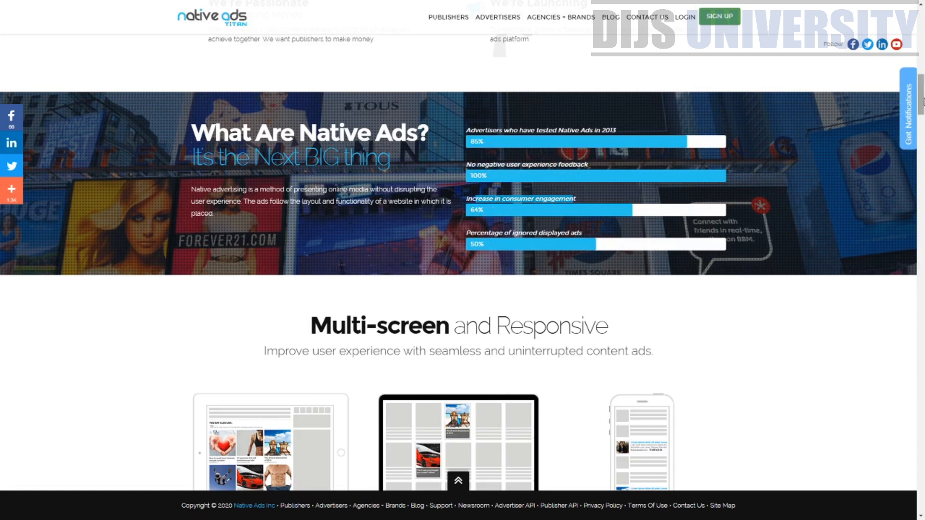
- Review the Multi-screen and Responsive section and the click-through, view-through, sharing and yearly spending figures under The Native Ad Advantage
left_click_drag(922, 101, 923, 119)
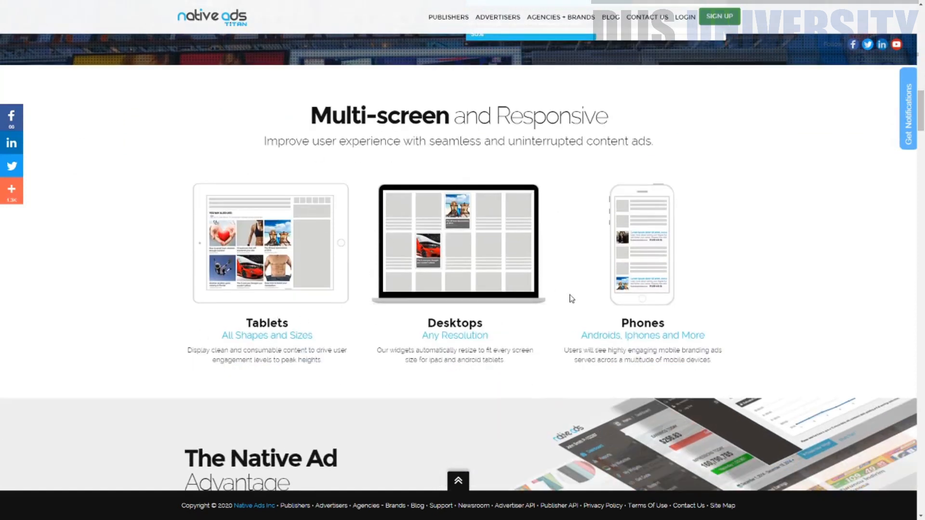
left_click_drag(922, 120, 923, 151)
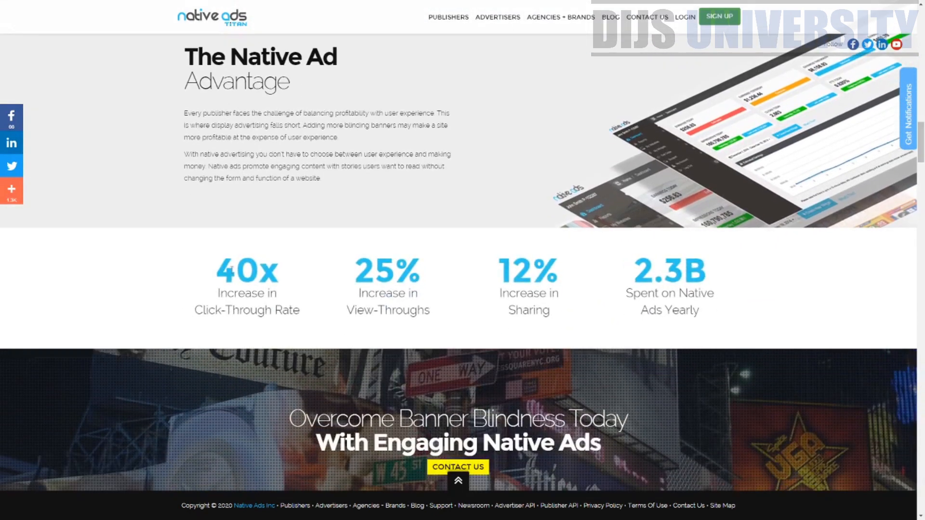
left_click_drag(207, 277, 301, 278)
left_click(279, 310)
left_click_drag(355, 255, 453, 311)
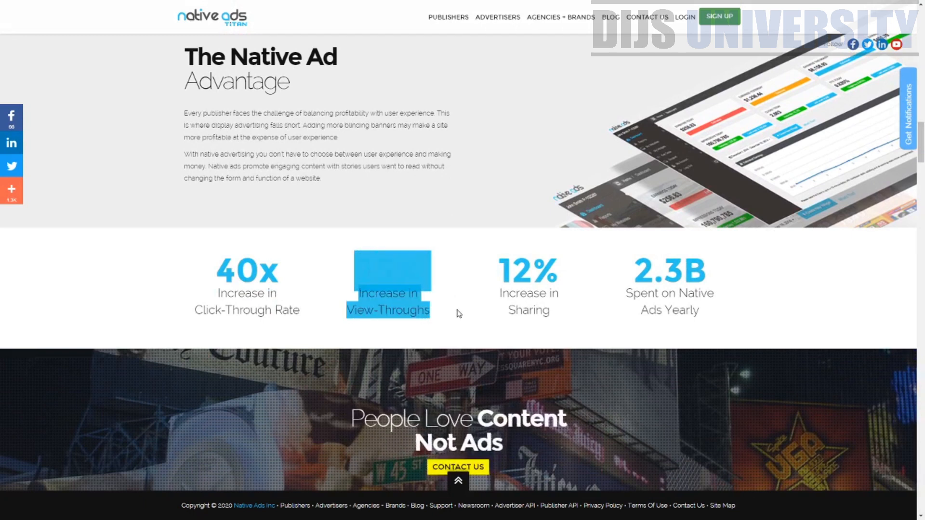
left_click_drag(510, 263, 684, 271)
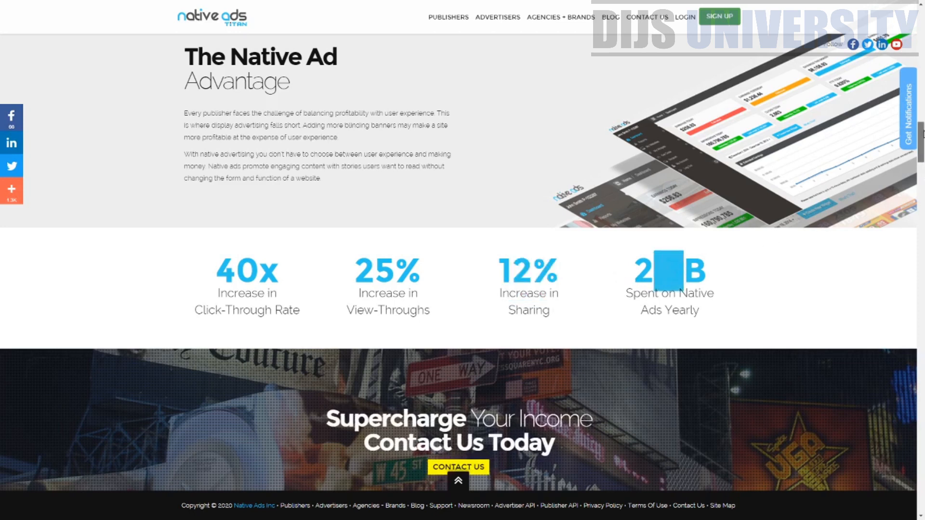
- Examine the ad formats in the Our Widgets gallery, from In-Stream to IAB Native - CPC
left_click_drag(921, 136, 923, 211)
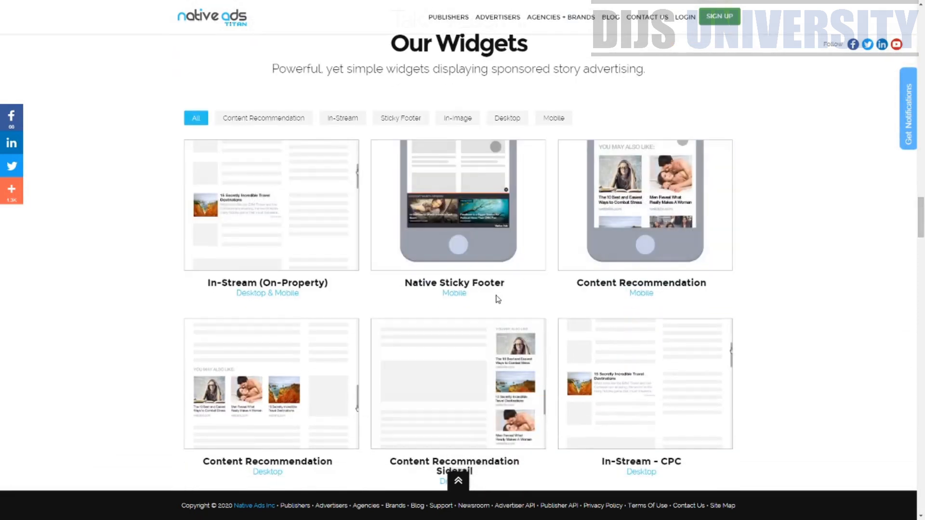
scroll(771, 203, "down", 2)
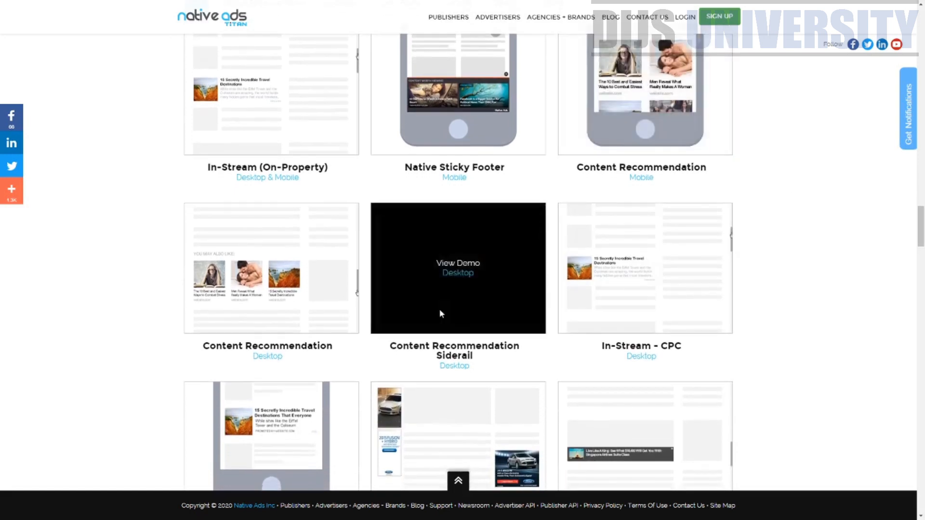
scroll(441, 314, "down", 2)
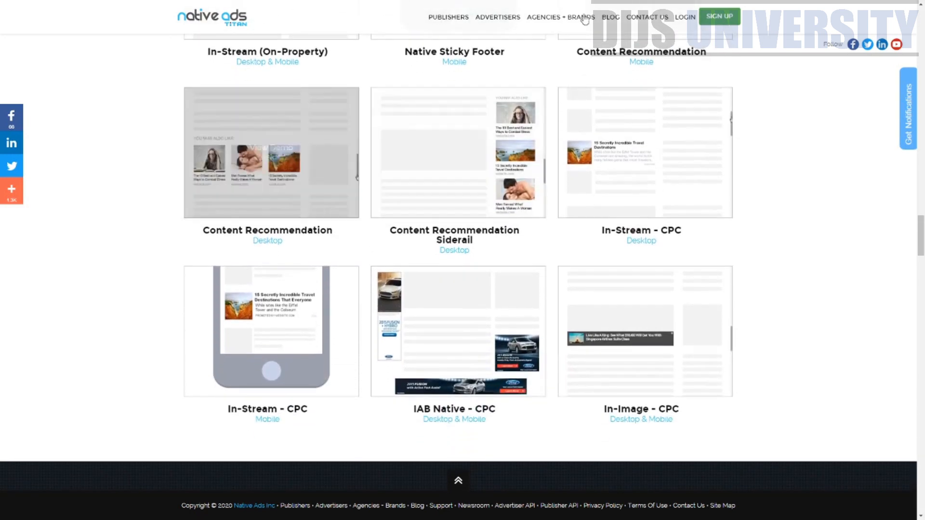
scroll(636, 163, "up", 3)
scroll(293, 298, "down", 4)
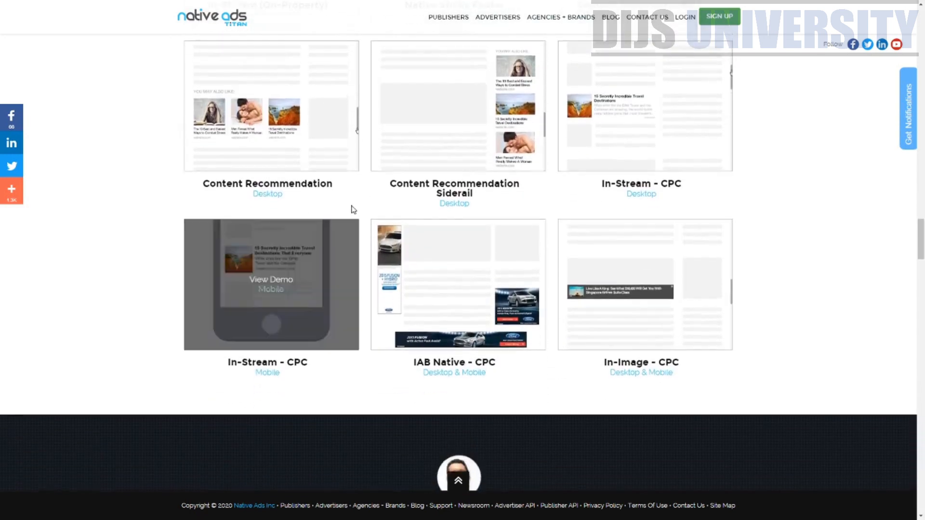
scroll(521, 212, "up", 1)
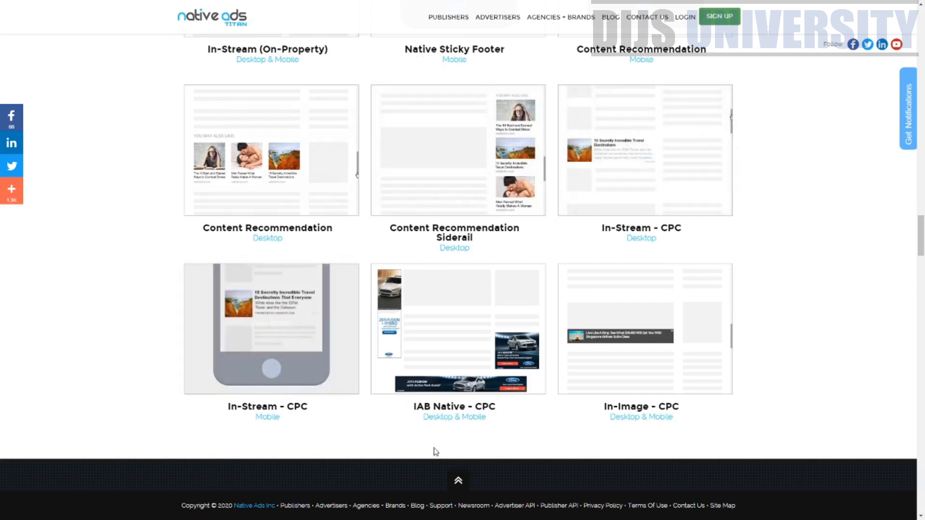
left_click_drag(417, 407, 432, 407)
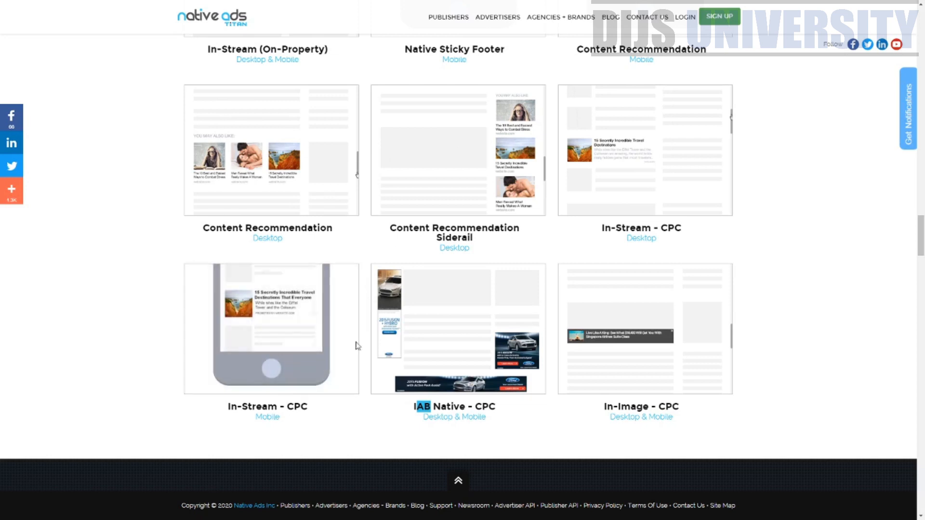
- Look through the homepage's testimonial, social network and team sections, and view the Contact Us form
scroll(447, 356, "down", 8)
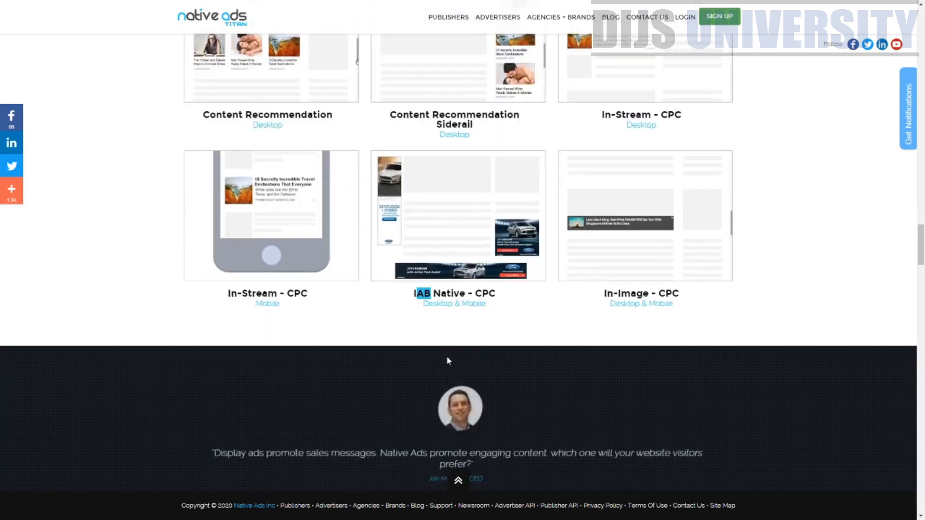
scroll(474, 263, "down", 9)
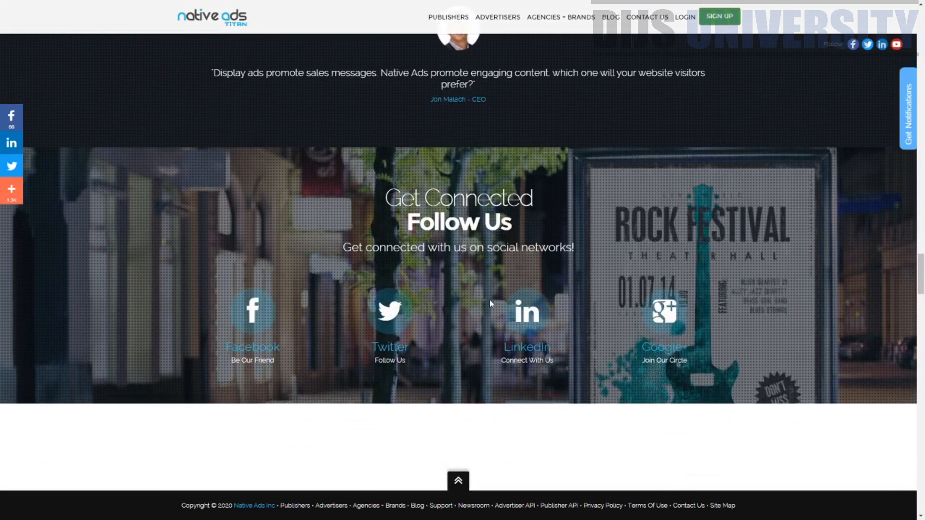
scroll(493, 301, "down", 10)
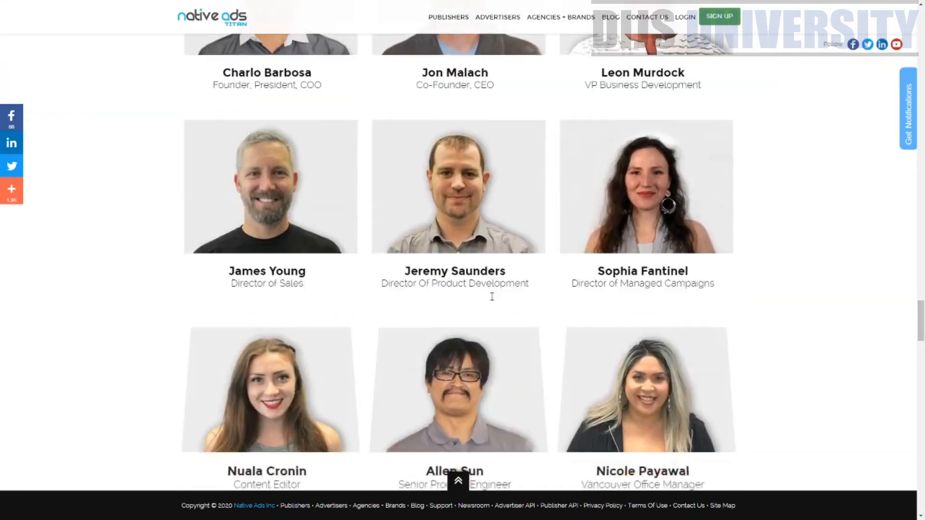
scroll(491, 295, "down", 12)
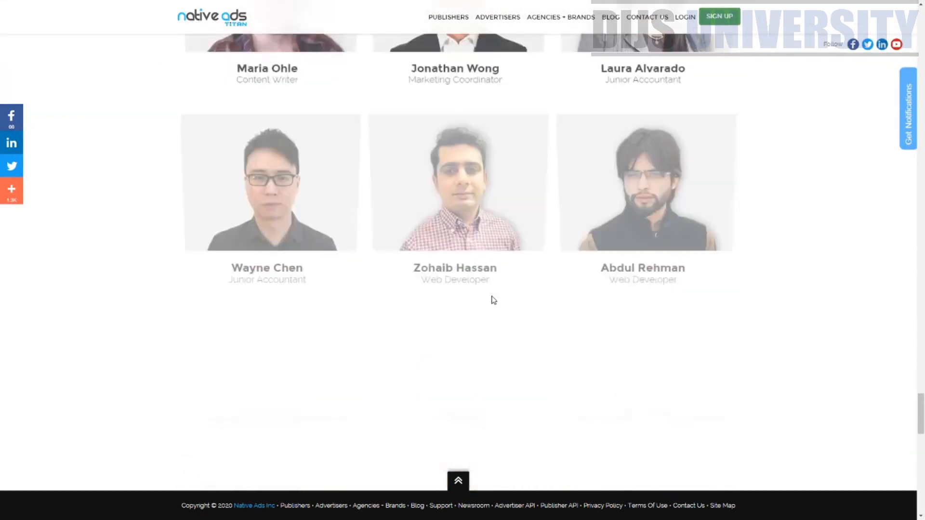
scroll(493, 296, "down", 1)
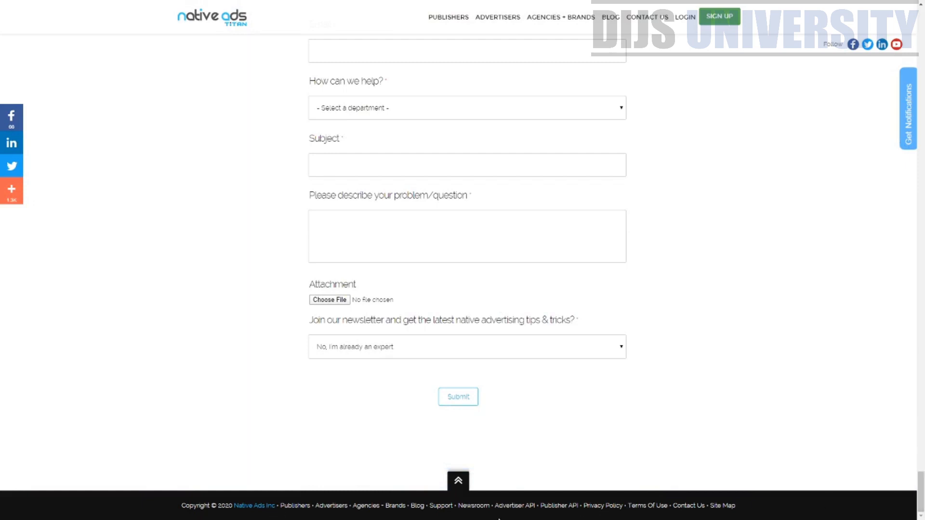
left_click(684, 508)
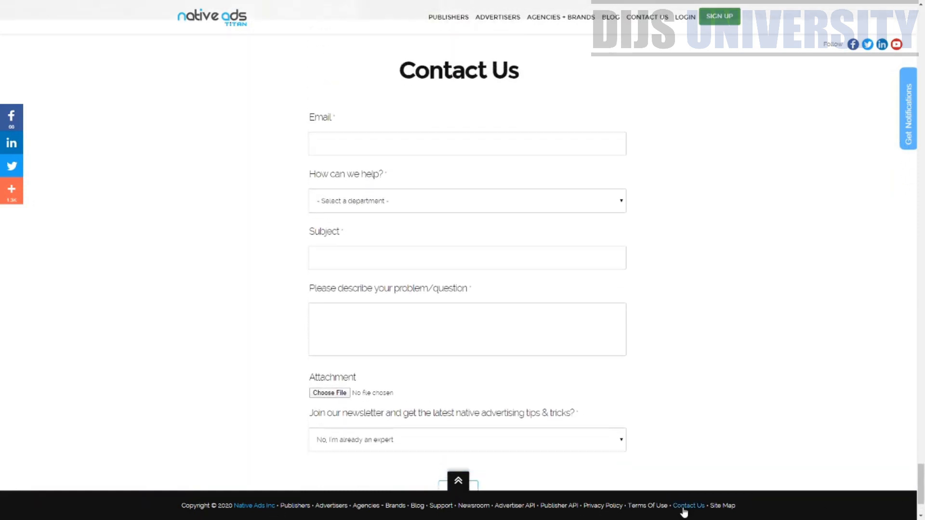
scroll(391, 329, "down", 2)
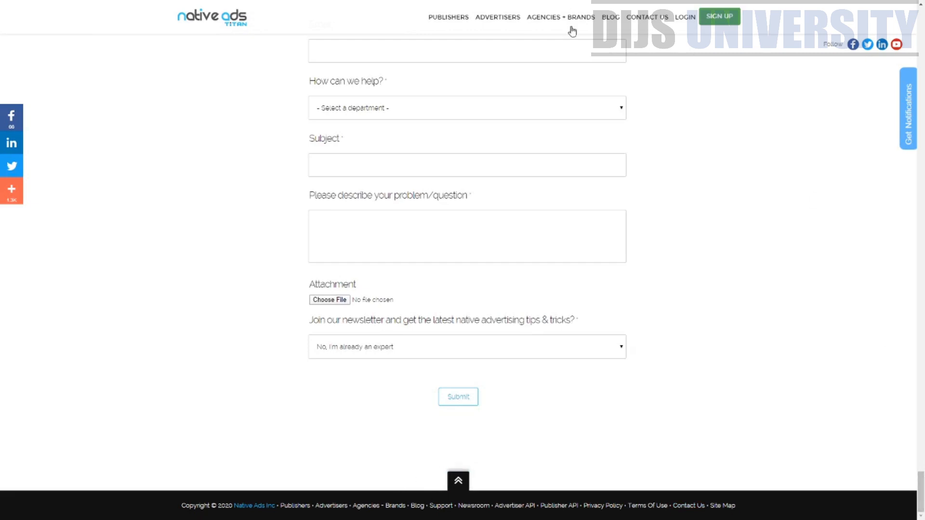
- Open the Advertisers page and read its traffic headline and the brand lift, CPA and CPC benefits
left_click(483, 22)
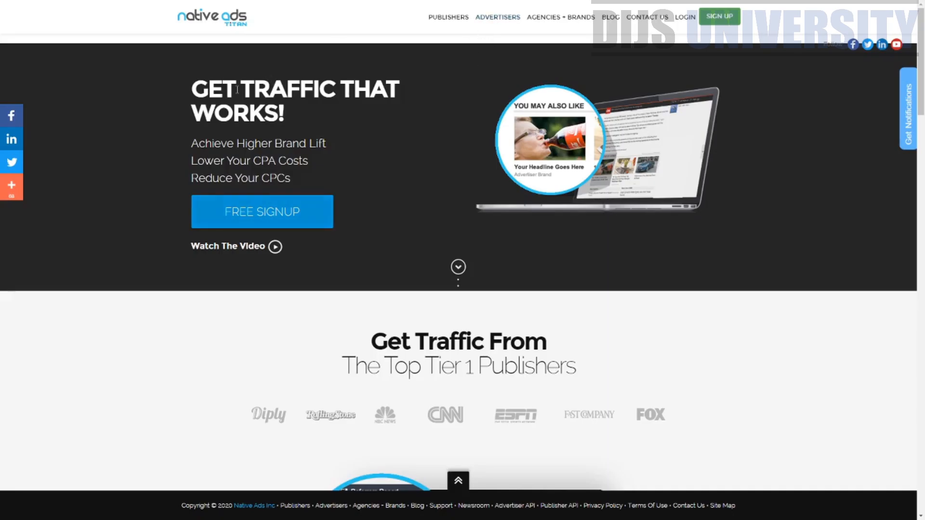
left_click_drag(207, 87, 367, 89)
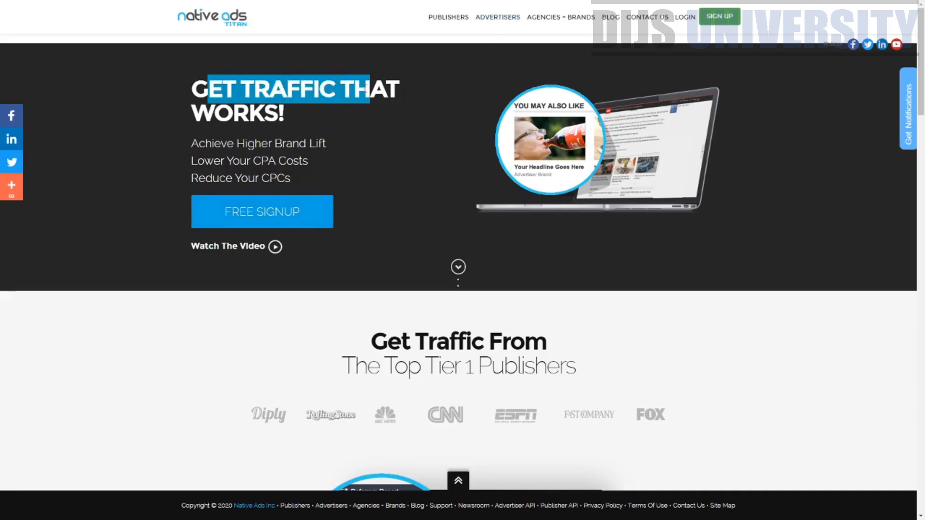
left_click(225, 102)
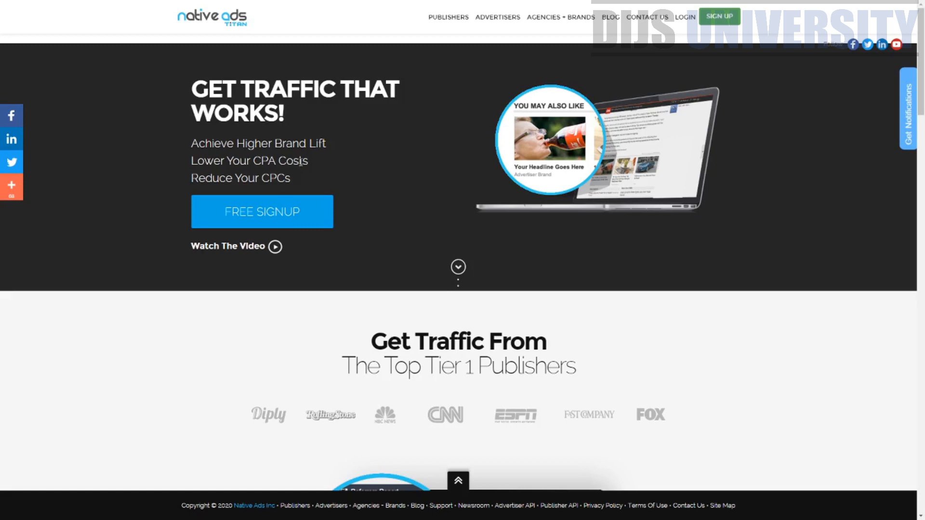
left_click_drag(190, 143, 335, 148)
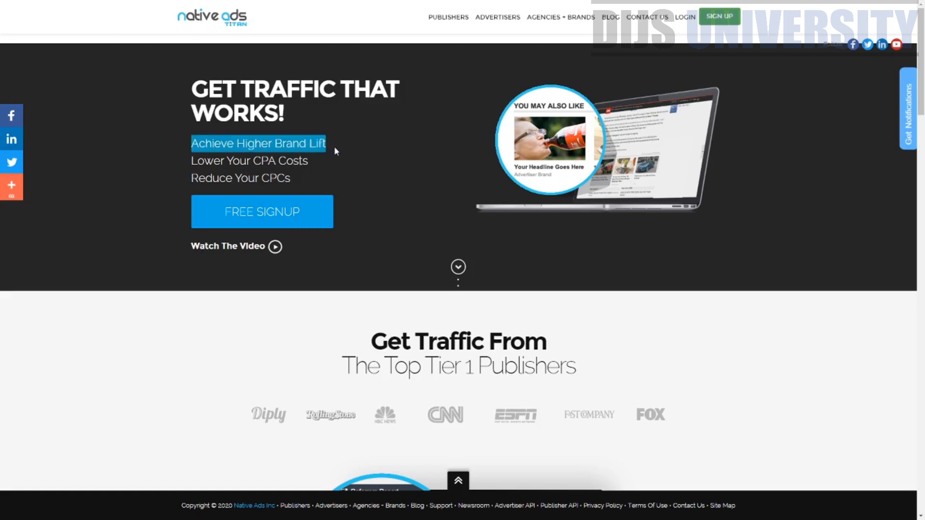
left_click_drag(181, 164, 294, 180)
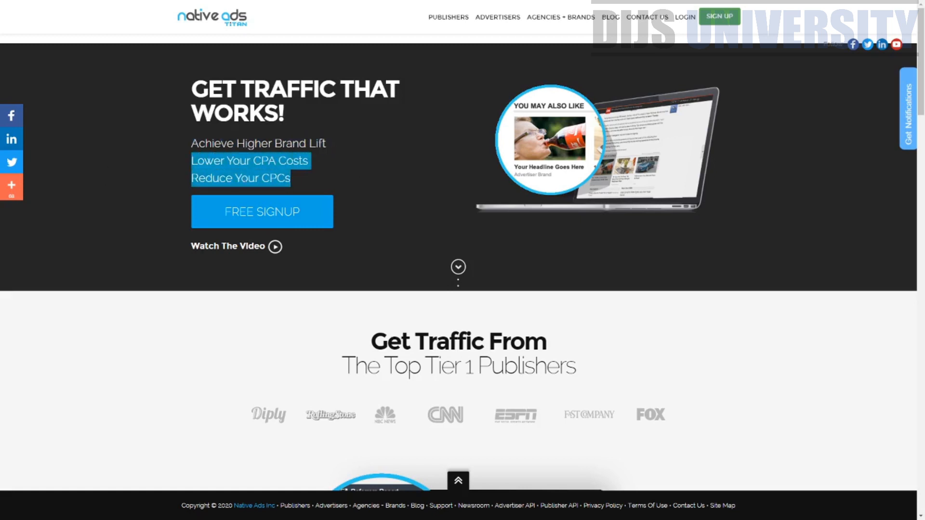
left_click(245, 180)
- Read the section on getting traffic from the top tier 1 publishers, highlighting its heading
scroll(292, 253, "down", 5)
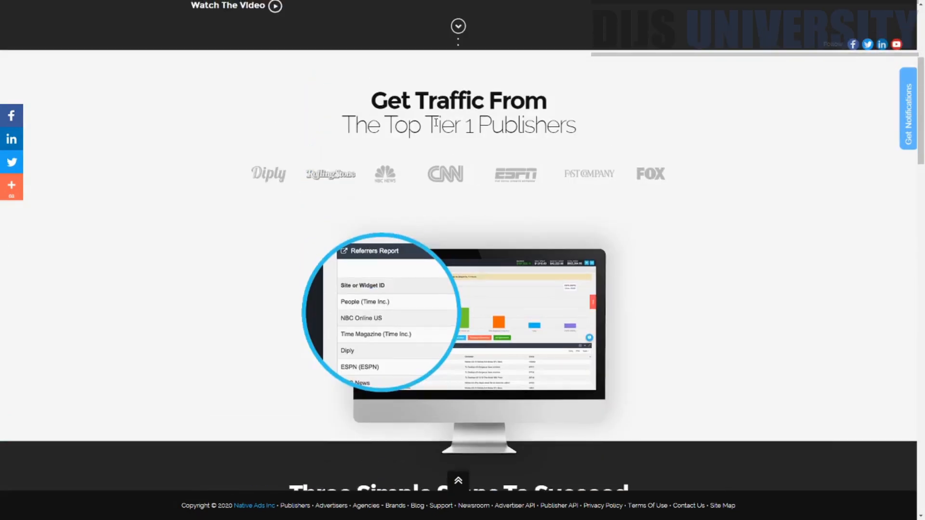
left_click_drag(411, 100, 548, 107)
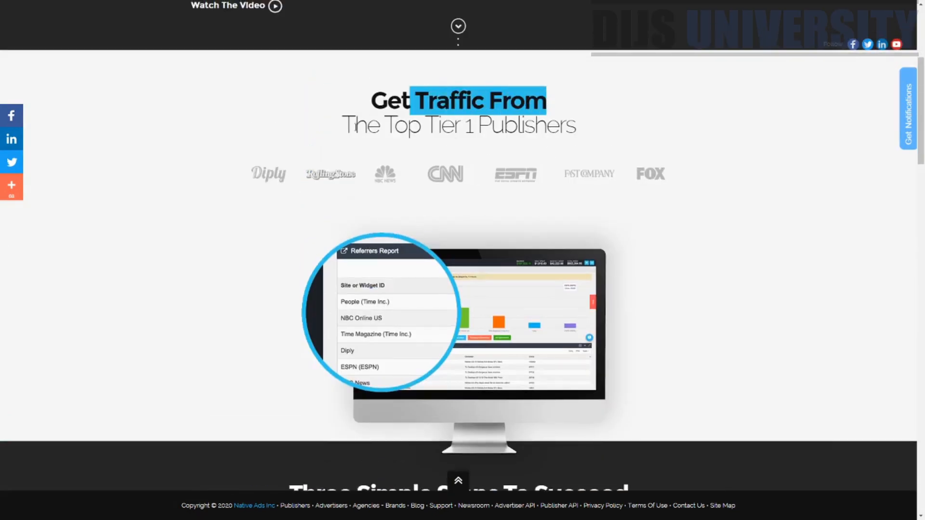
left_click_drag(355, 126, 611, 132)
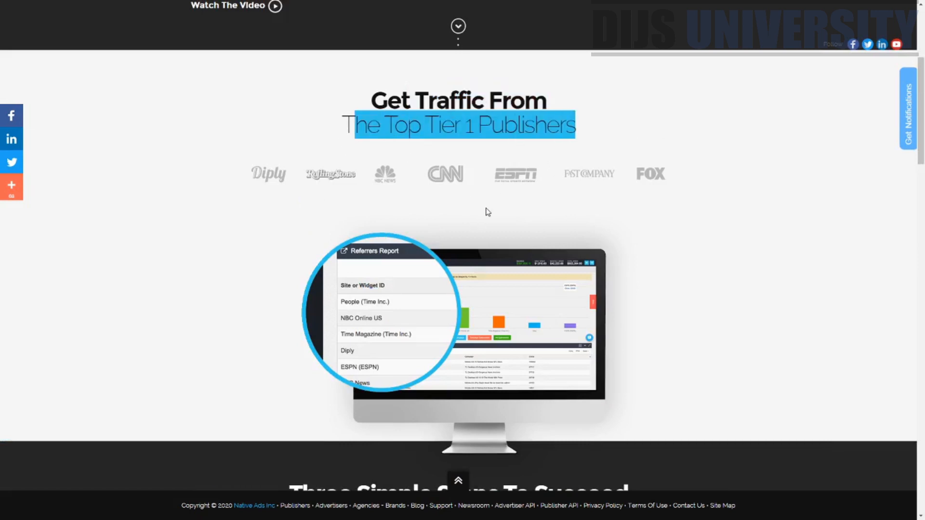
- Read the Three Simple Steps To Succeed section, covering Write Engaging Content and Multiple Ad Variants
scroll(554, 241, "down", 4)
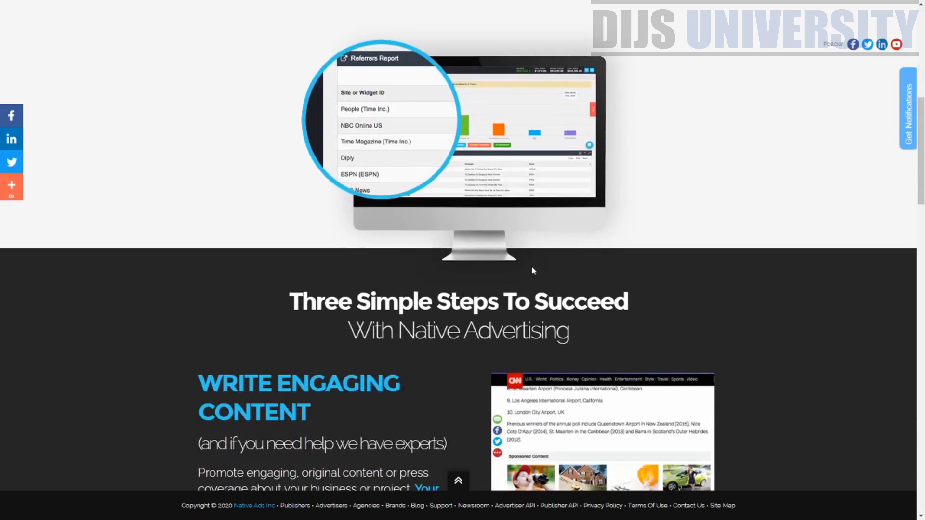
scroll(484, 288, "down", 1)
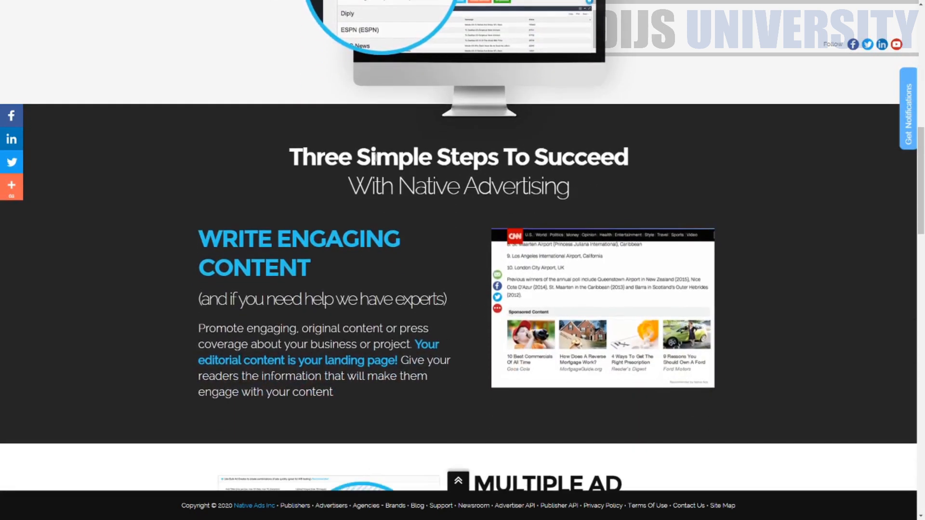
left_click_drag(317, 157, 713, 155)
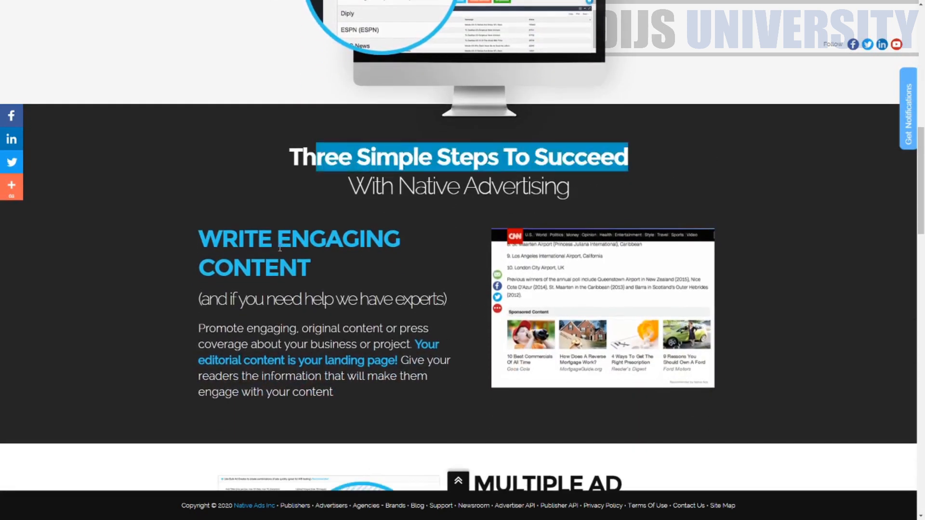
left_click_drag(227, 226, 399, 241)
scroll(458, 245, "down", 6)
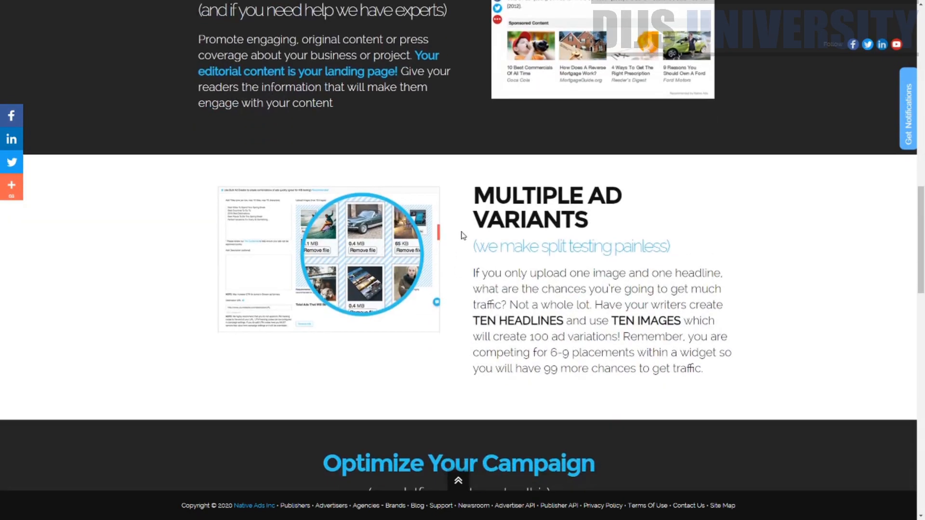
- Review the Write Engaging Content and Multiple Ad Variants steps, and read the Optimize Your Campaign section about the page view and CPA optimizer
left_click_drag(494, 195, 583, 198)
scroll(581, 239, "down", 10)
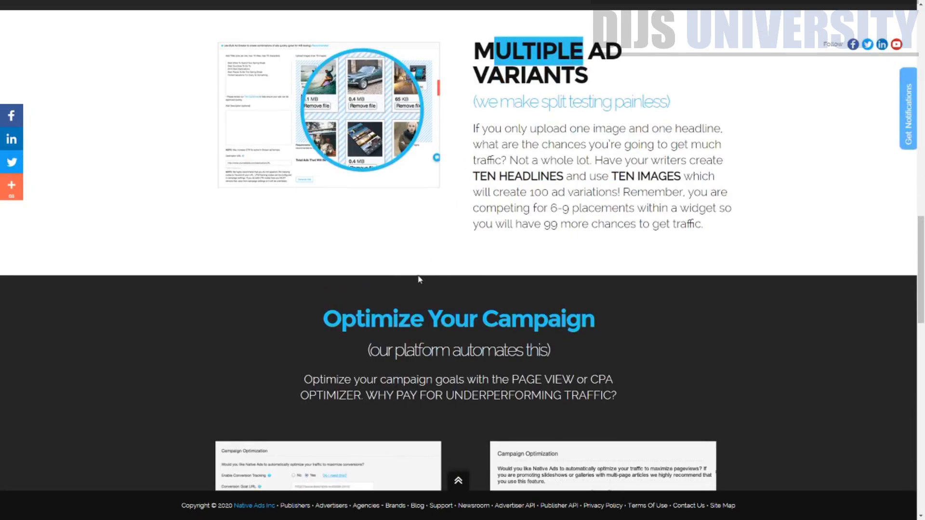
scroll(457, 222, "up", 4)
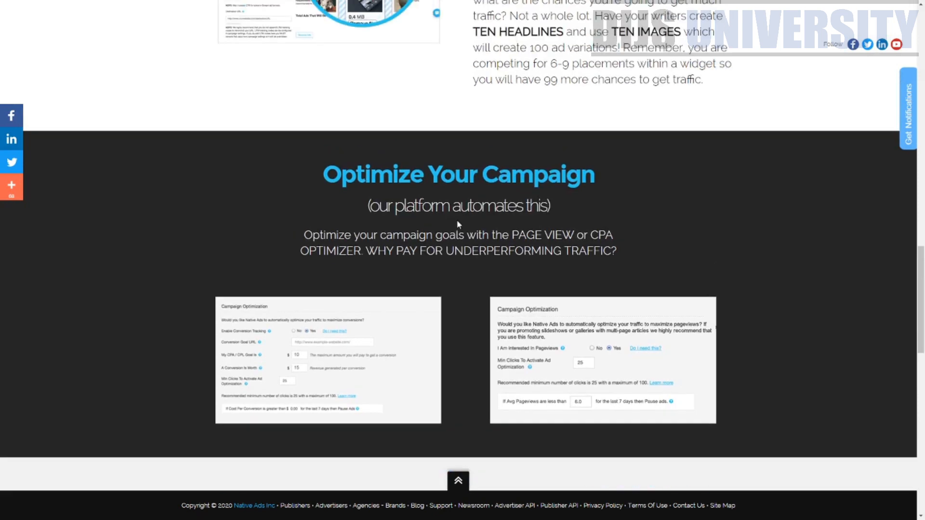
scroll(457, 220, "up", 10)
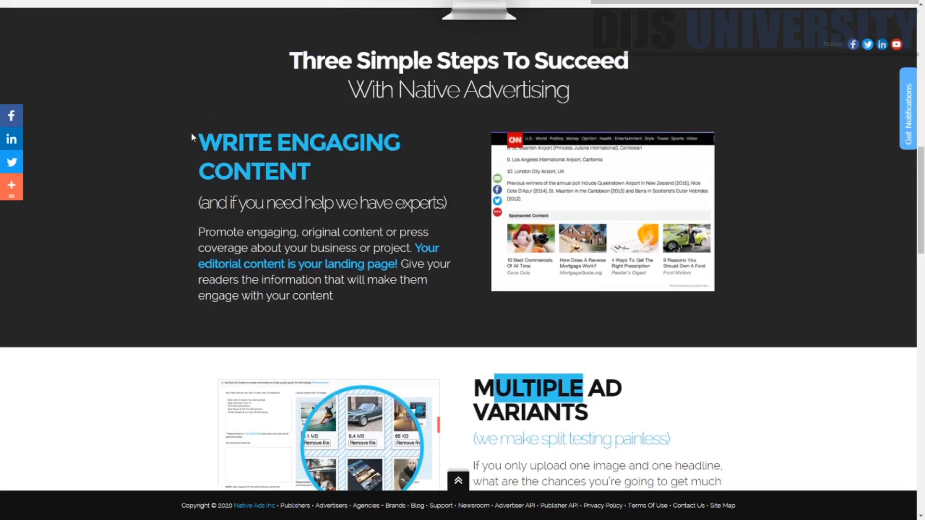
left_click_drag(192, 137, 369, 152)
left_click_drag(493, 380, 626, 406)
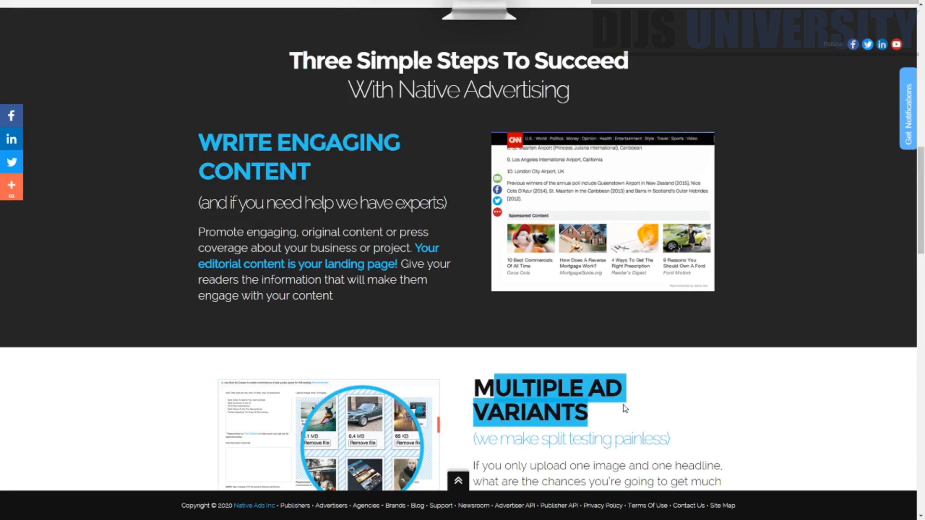
scroll(373, 327, "down", 7)
left_click_drag(322, 320, 631, 316)
scroll(631, 316, "down", 6)
- Examine the platform statistics on active advertisers, advertiser redeposit percentage and massive global reach
scroll(624, 320, "down", 2)
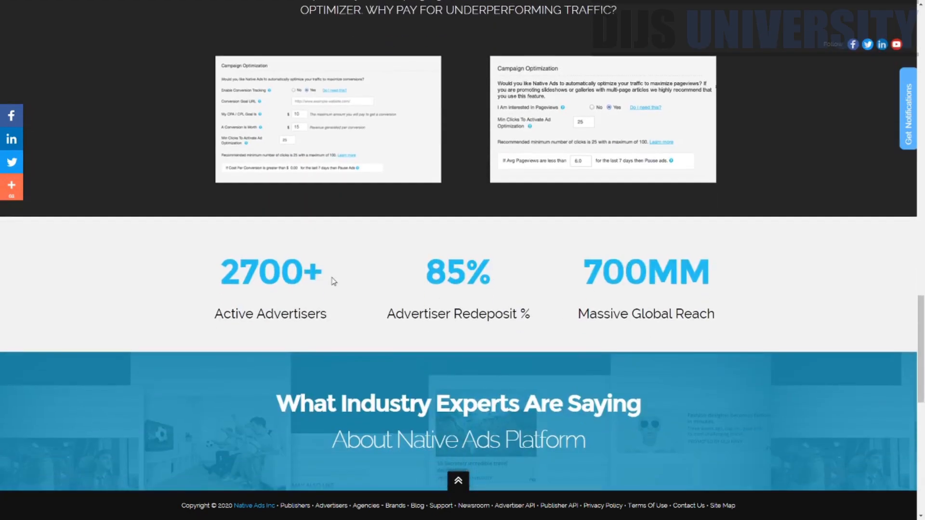
left_click_drag(222, 271, 323, 277)
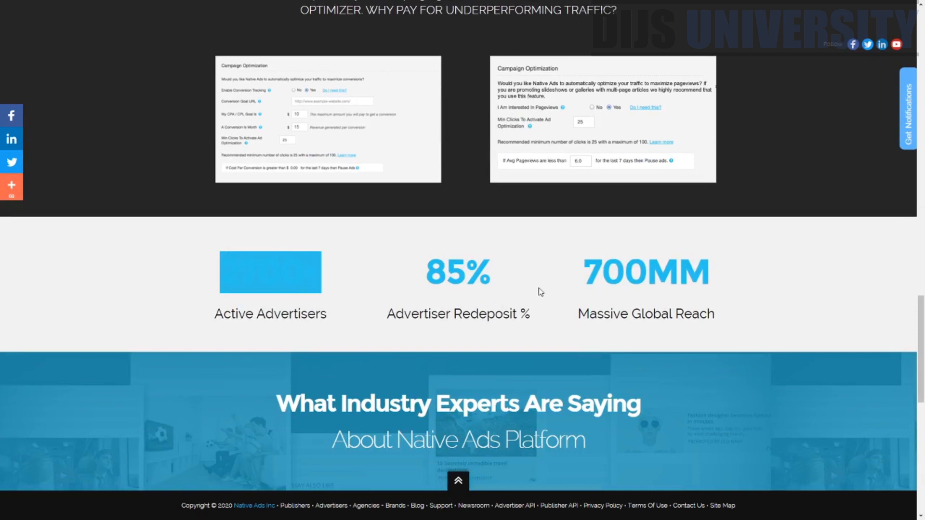
left_click_drag(430, 274, 490, 277)
left_click_drag(433, 303, 521, 312)
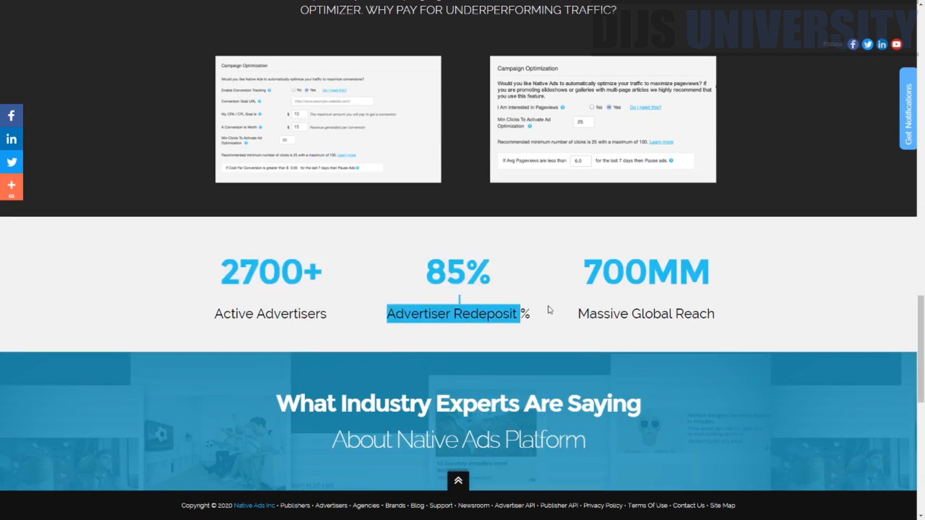
left_click_drag(596, 273, 729, 278)
left_click(582, 274)
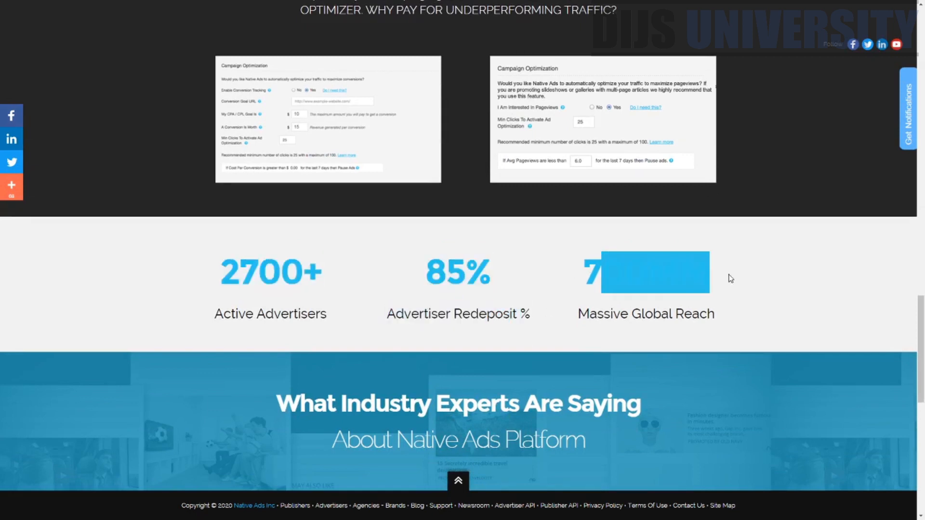
- Look through the industry experts' testimonials and open the free signup page for new advertisers
scroll(728, 289, "down", 7)
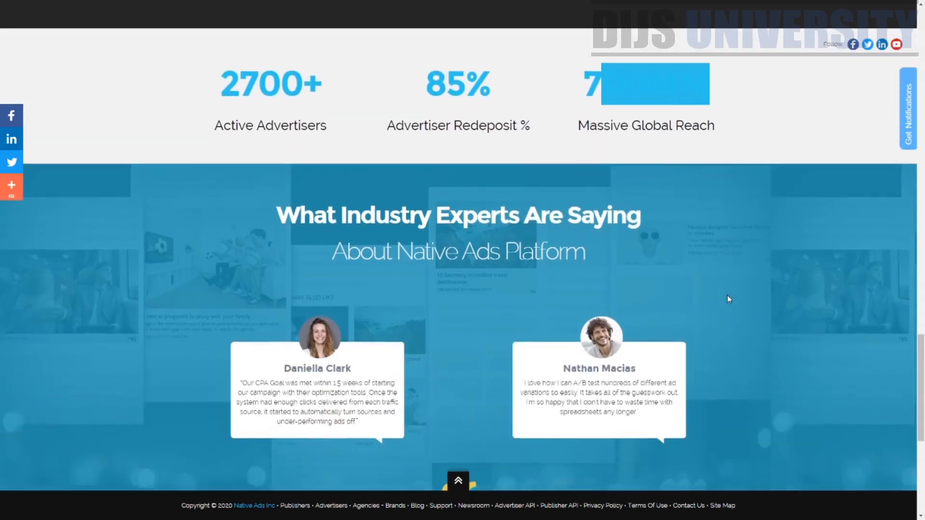
scroll(728, 299, "down", 4)
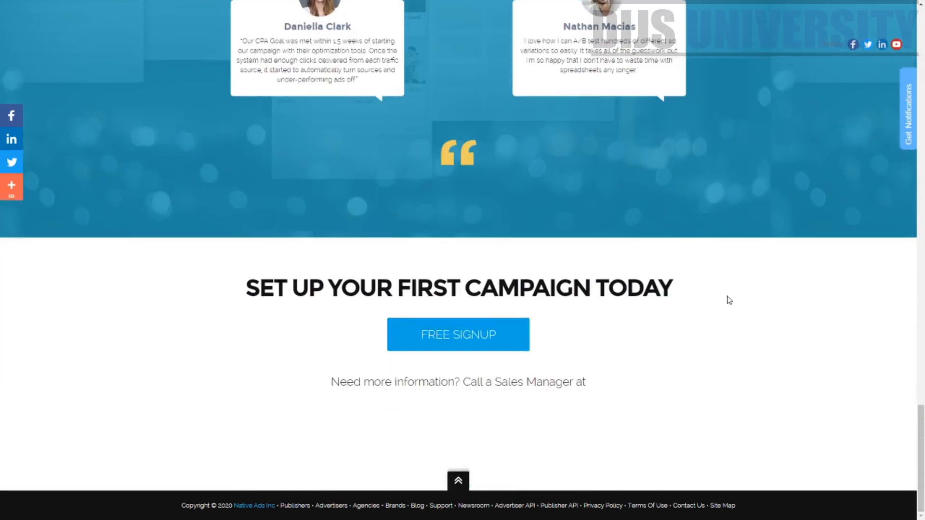
left_click(471, 346)
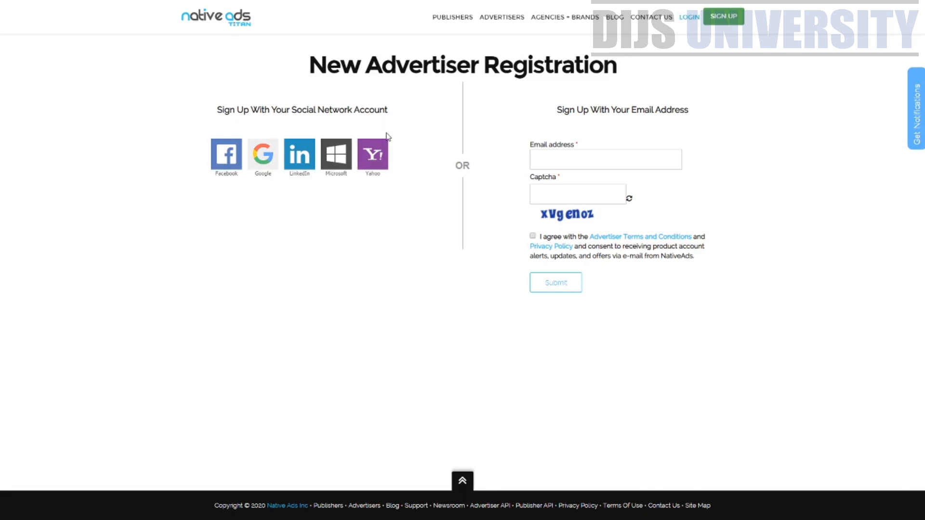
- Open the account login page and proceed through the advertiser login to the advertiser dashboard
left_click(694, 23)
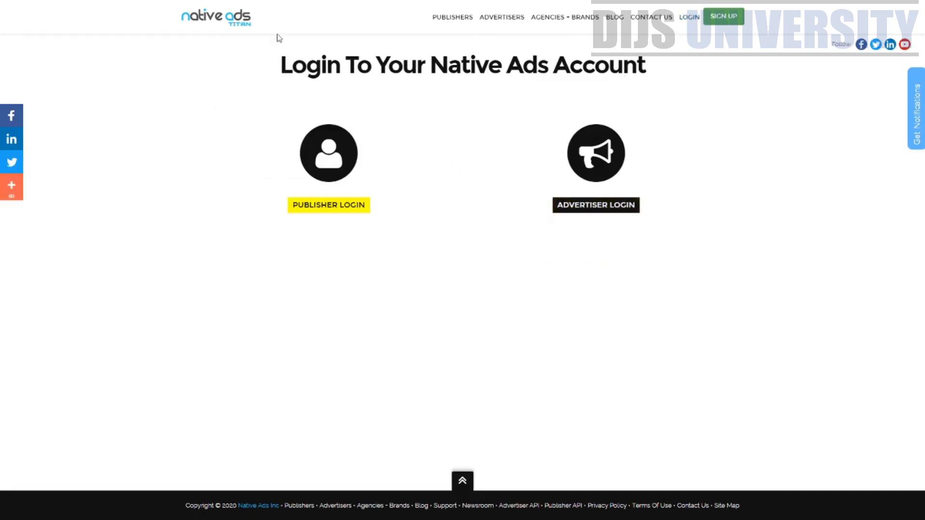
left_click_drag(292, 65, 674, 70)
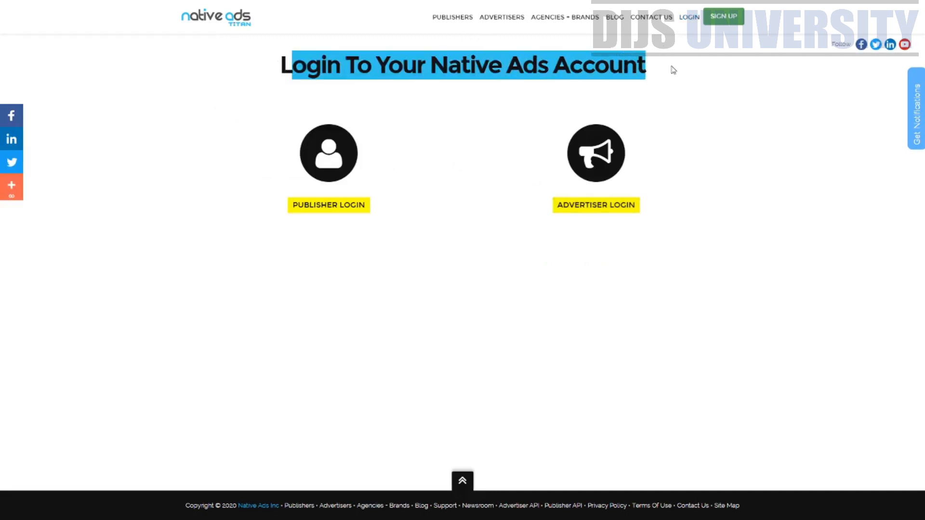
left_click(609, 186)
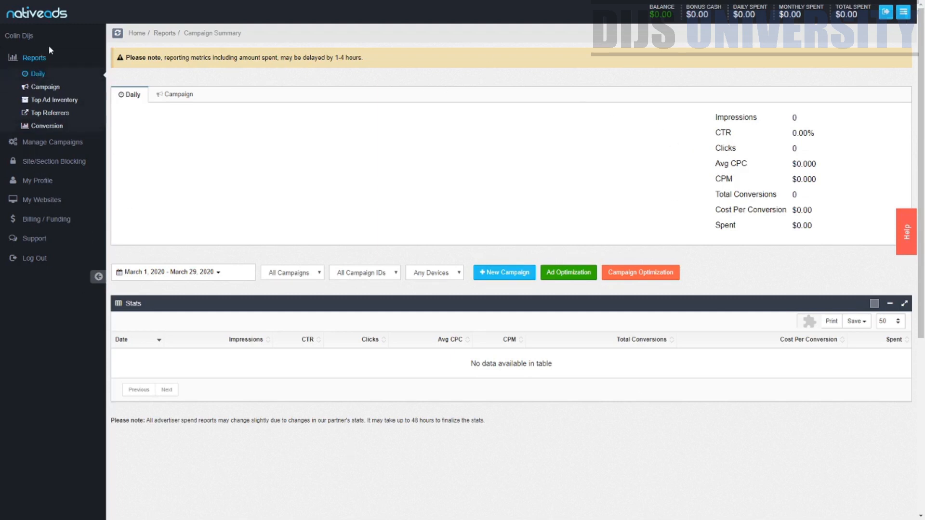
- Check the available report types and start creating a new campaign from the campaign summary report
left_click(37, 57)
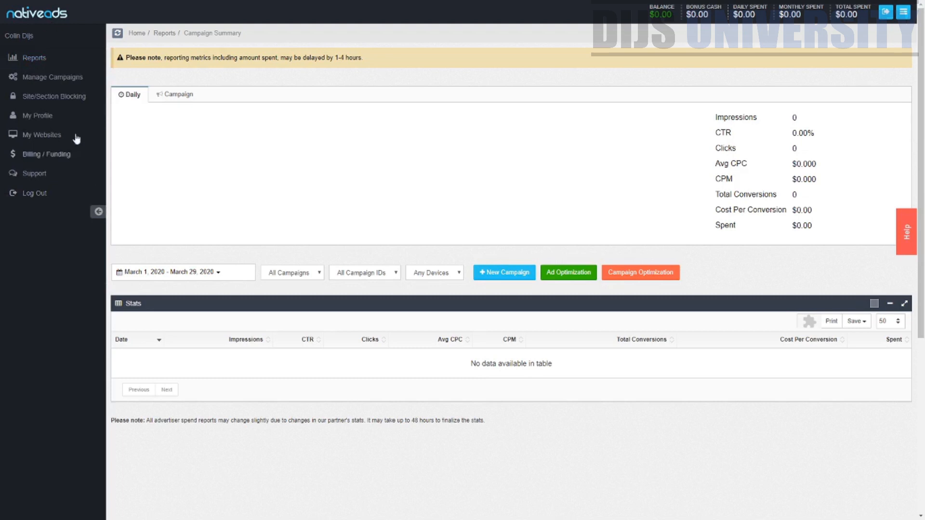
left_click(25, 57)
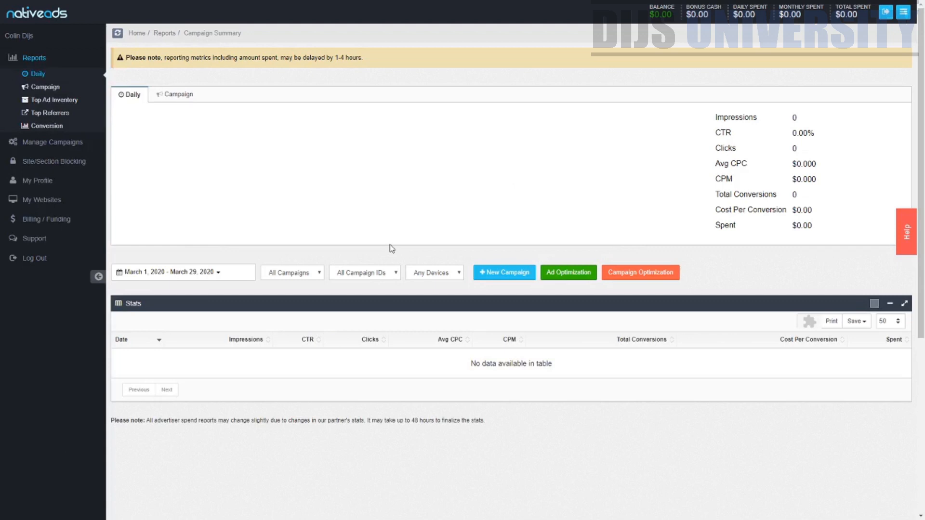
left_click(496, 278)
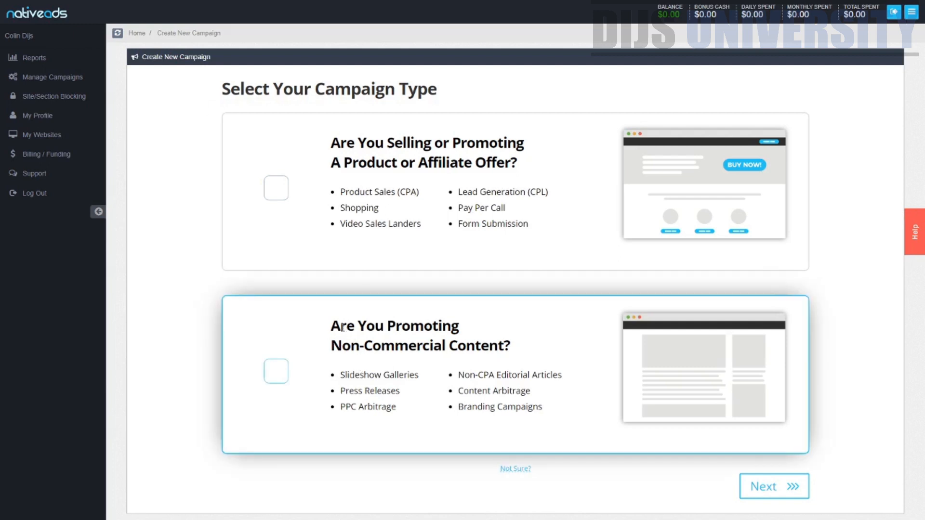
- Compare the product or affiliate offer campaign type with the non-commercial content type, reading the uses listed under each
left_click_drag(342, 327, 396, 327)
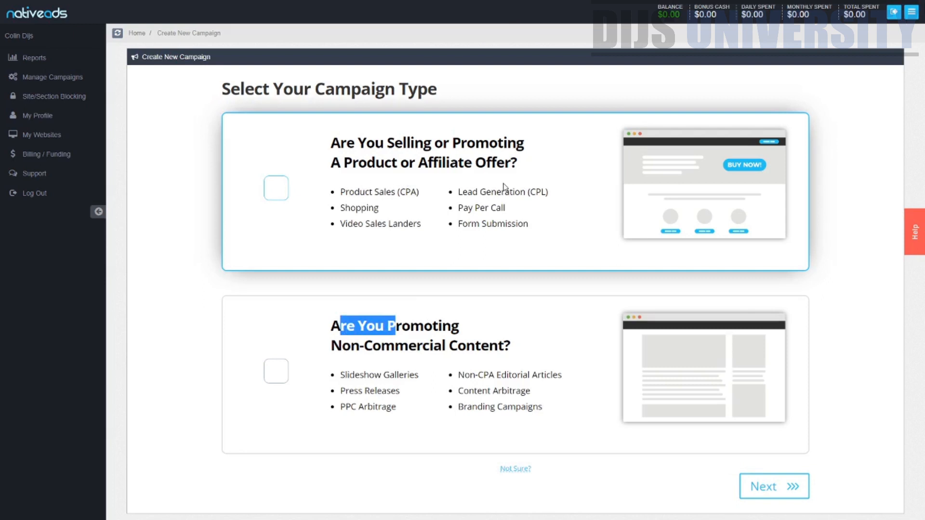
left_click_drag(419, 161, 528, 171)
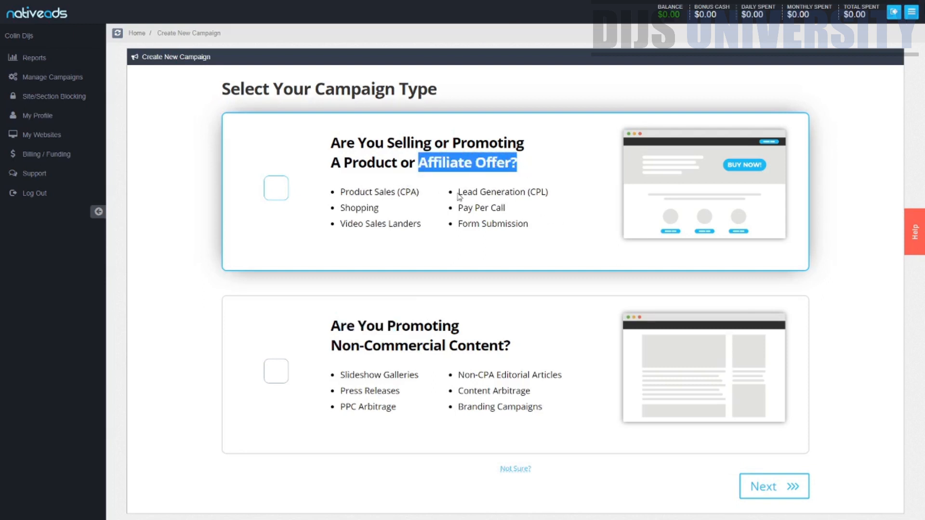
left_click_drag(458, 194, 596, 199)
left_click_drag(466, 207, 551, 225)
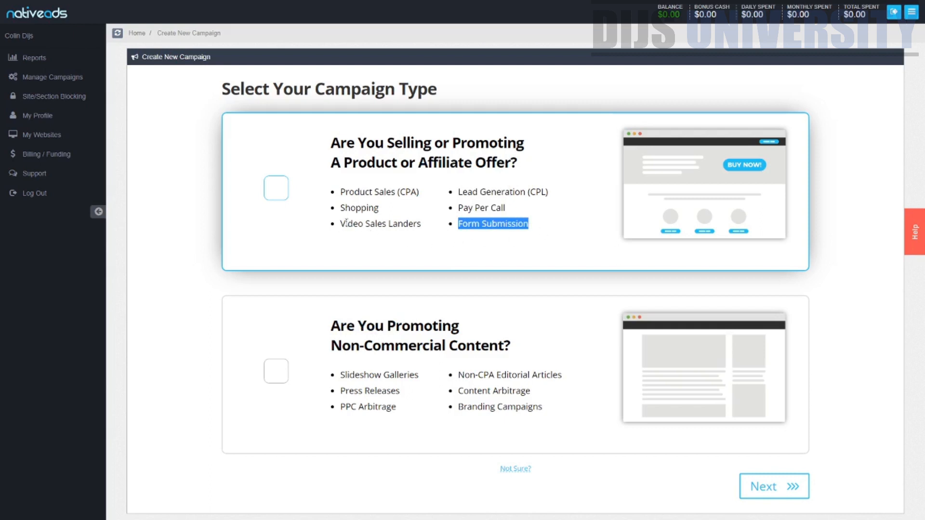
left_click_drag(346, 225, 486, 229)
left_click_drag(344, 209, 427, 194)
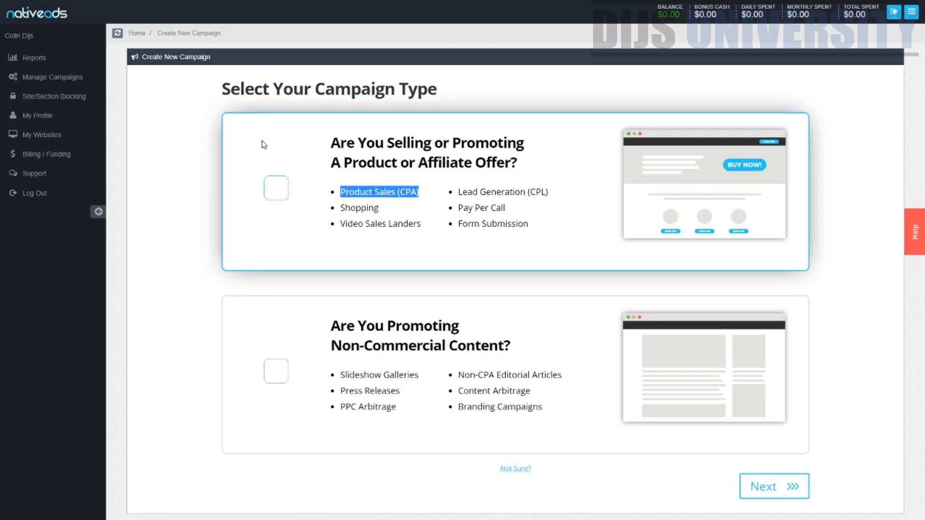
left_click_drag(326, 327, 551, 362)
left_click(553, 362)
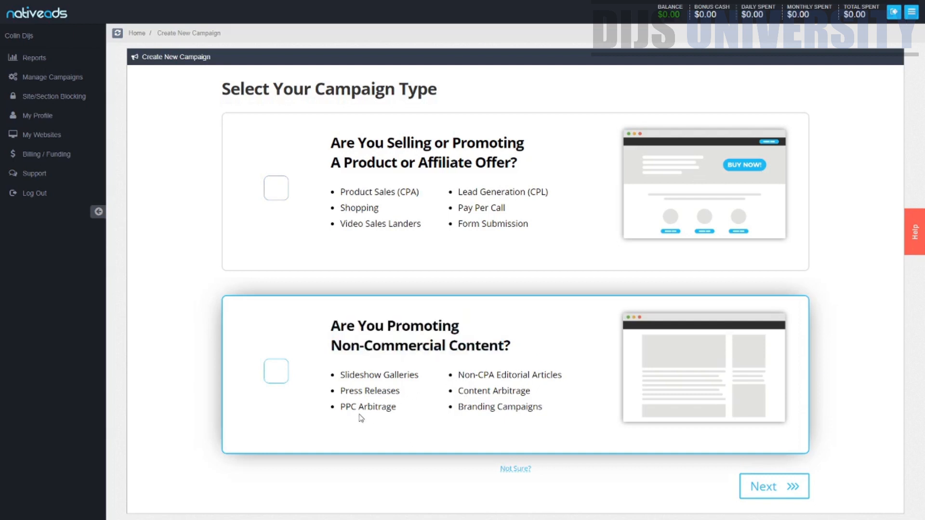
left_click_drag(341, 407, 421, 410)
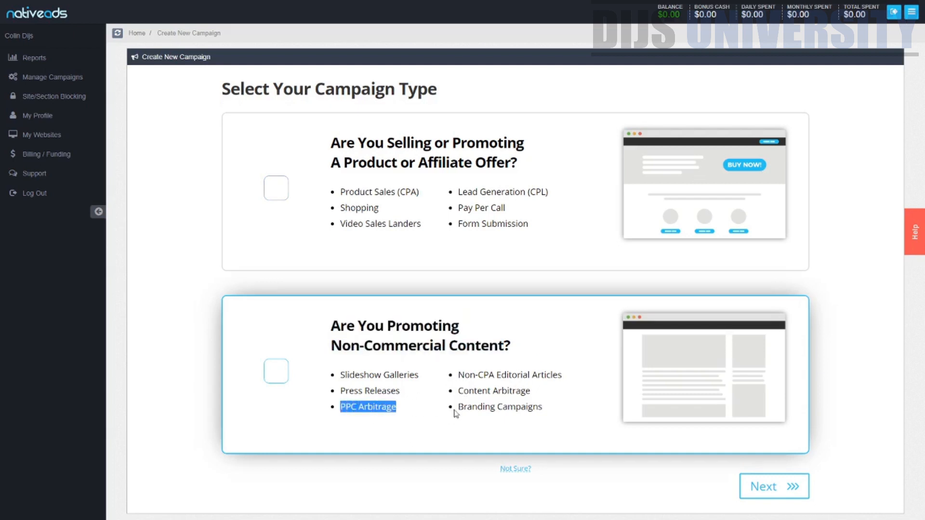
left_click_drag(531, 392, 363, 375)
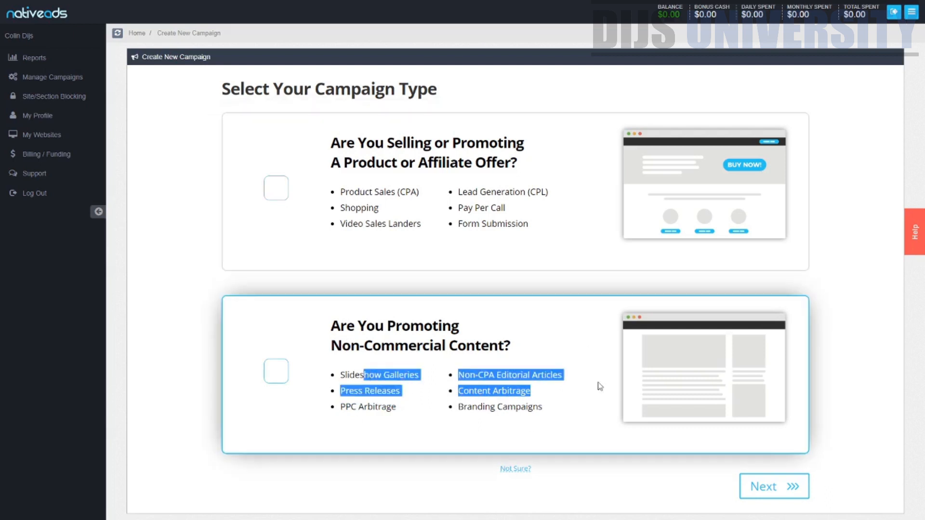
- Choose the campaign type for selling or promoting a product or affiliate offer and continue to the campaign details
left_click(281, 195)
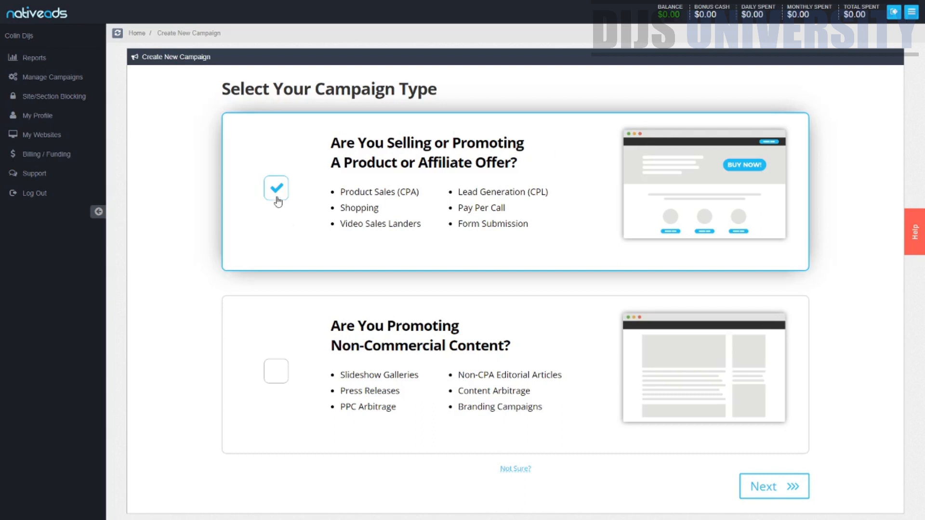
left_click(787, 494)
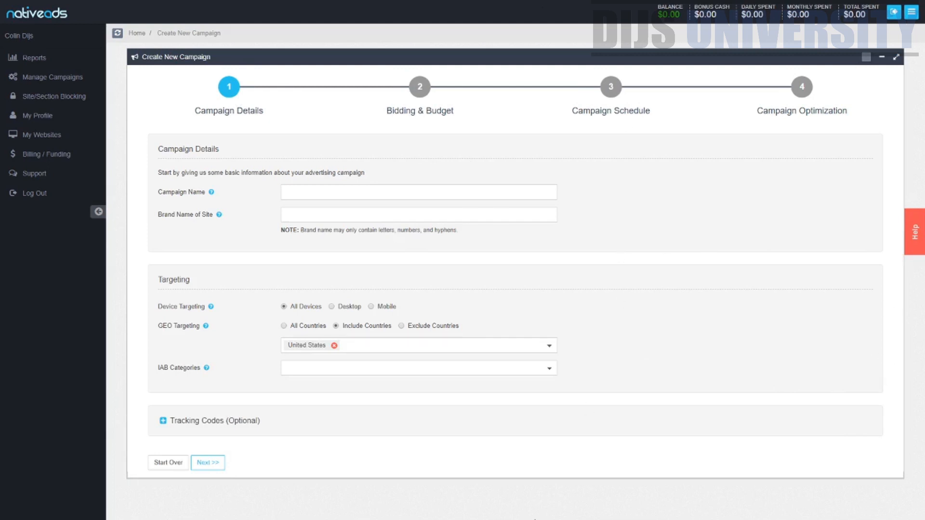
left_click(296, 192)
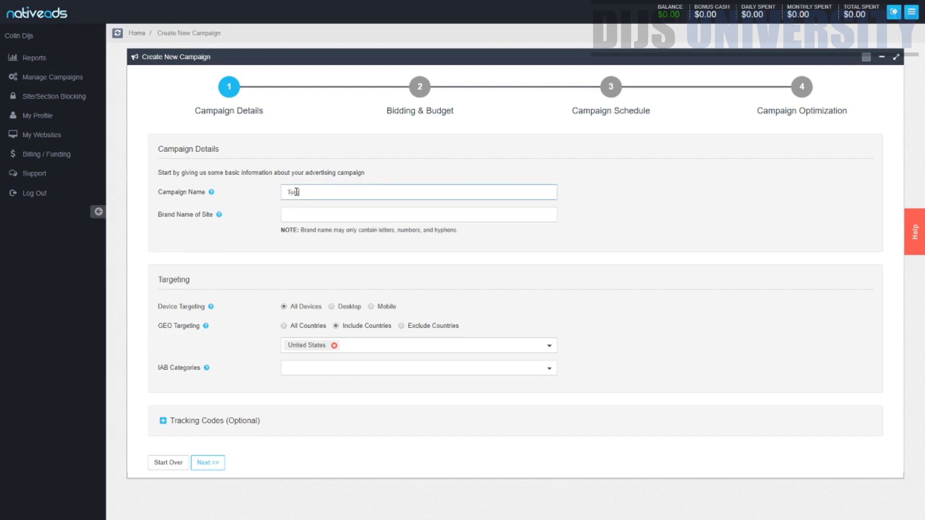
key("Tab")
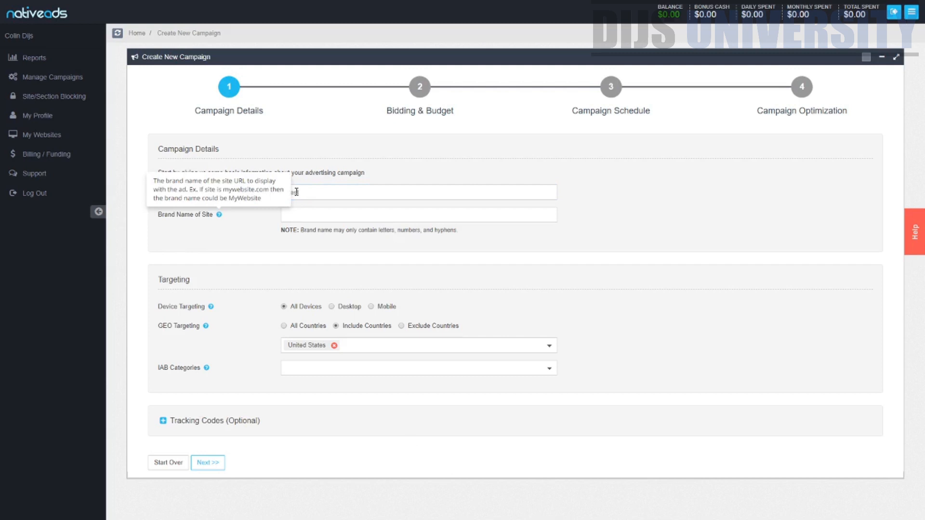
left_click(289, 218)
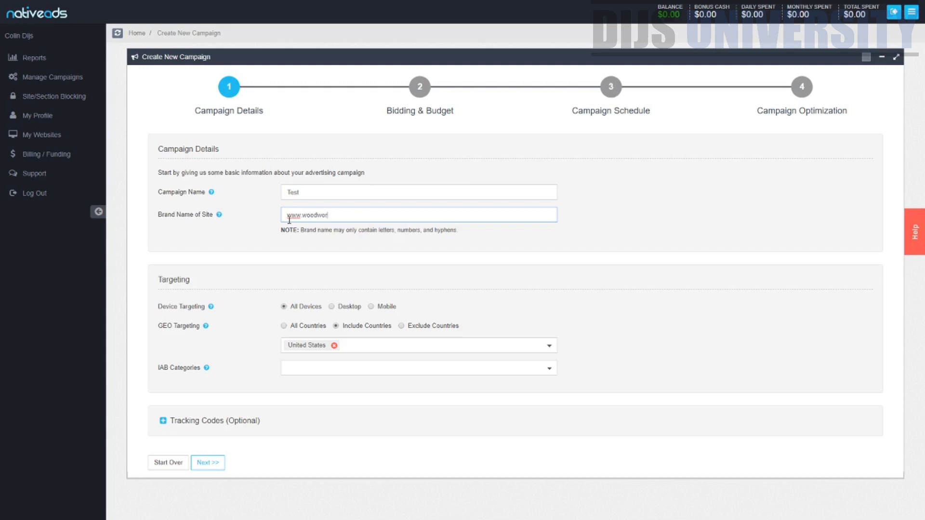
key("Tab")
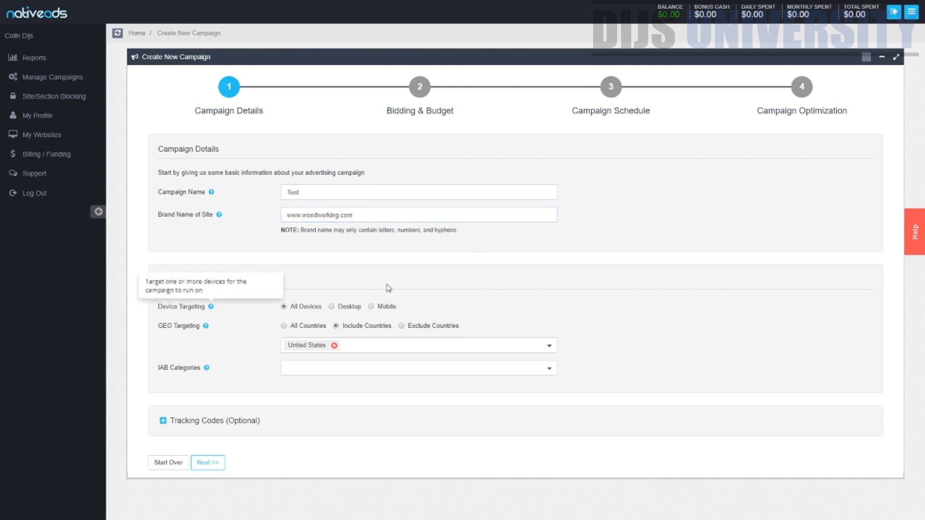
left_click(369, 274)
- Set the campaign's device targeting to Mobile
left_click_drag(154, 281, 200, 290)
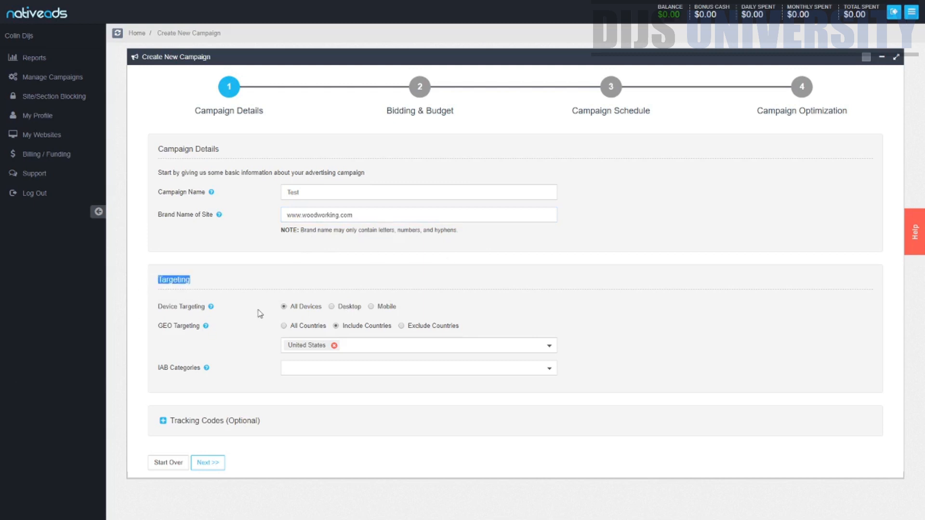
left_click(370, 307)
- Set the campaign's GEO targeting to include only Malaysia
left_click(285, 326)
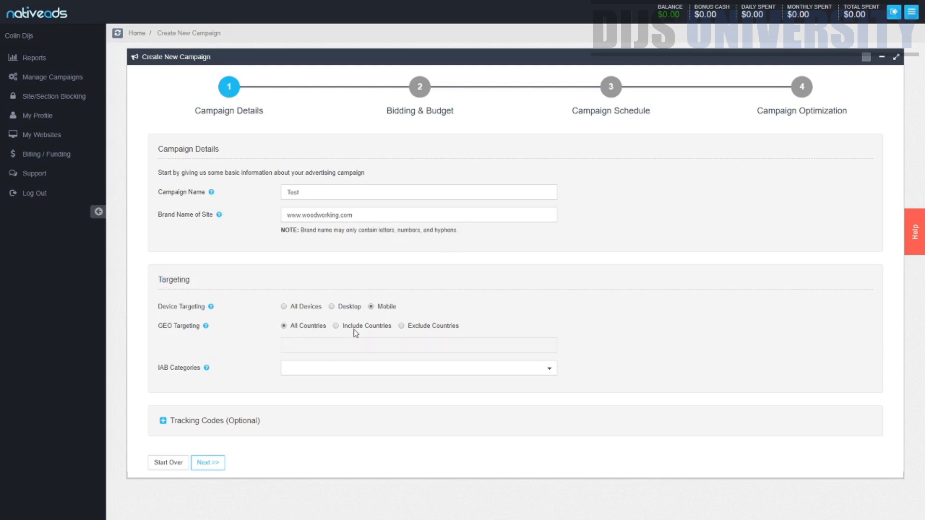
left_click(335, 326)
left_click(343, 347)
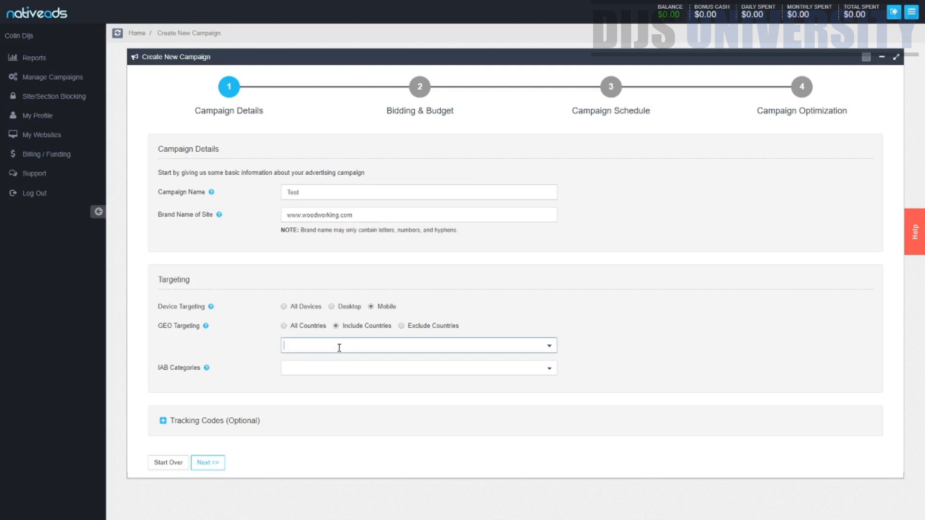
left_click(342, 350)
type("Mlay")
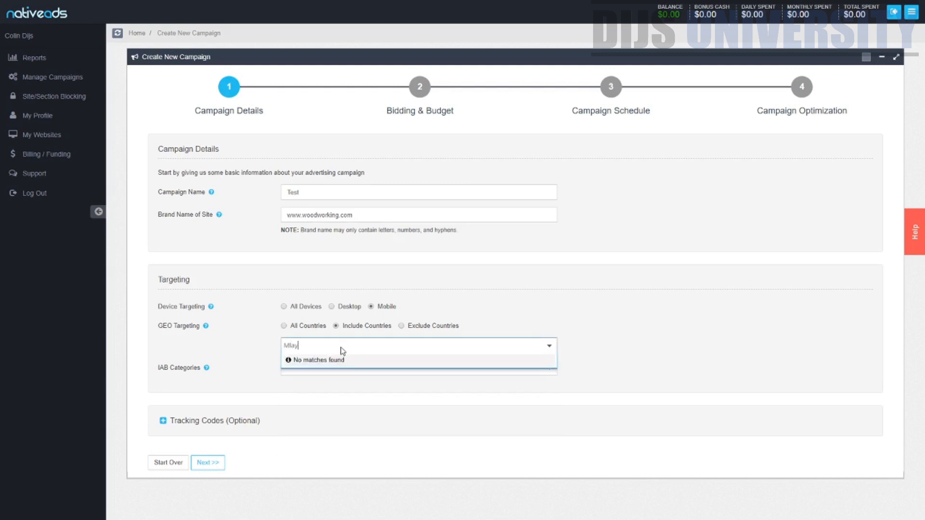
key("BackSpace")
key("BackSpace")
type("alaysi")
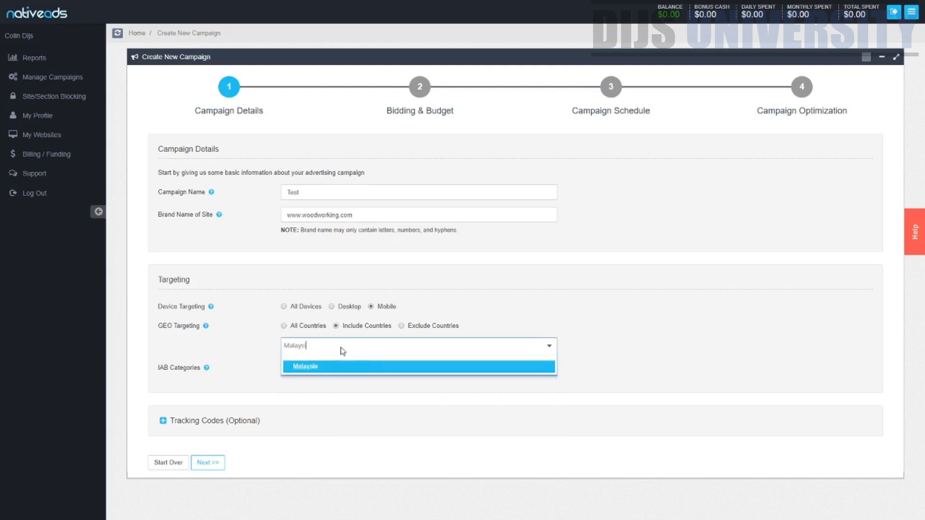
type("a")
left_click(301, 368)
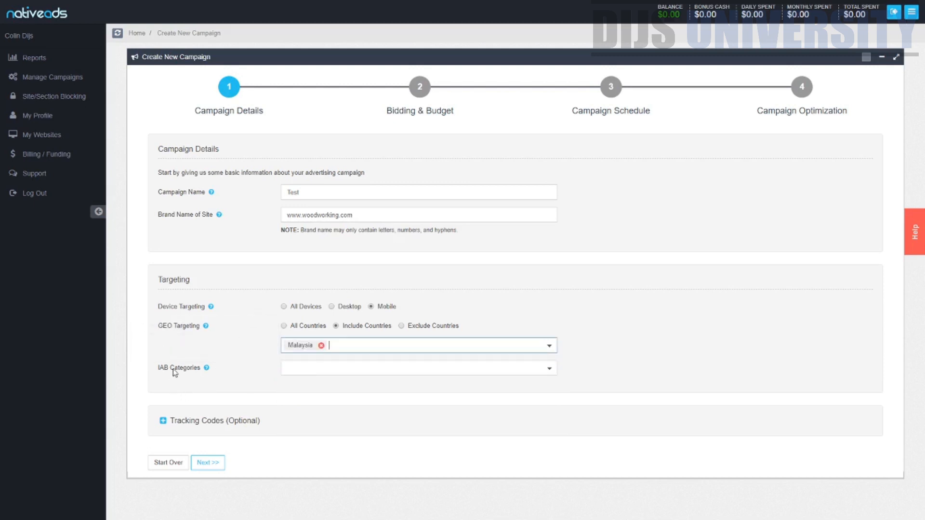
- Browse the IAB categories and assign Hobbies & Interests to the campaign
left_click(536, 374)
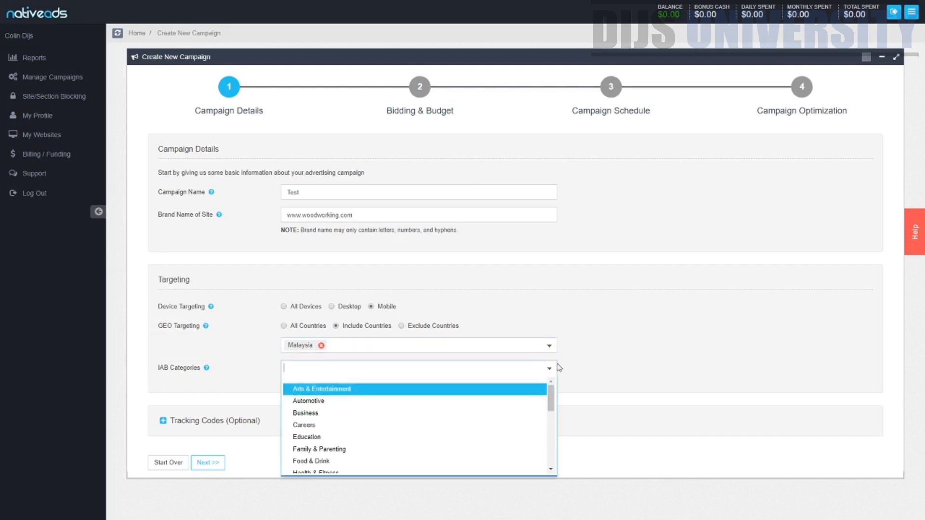
scroll(467, 447, "down", 6)
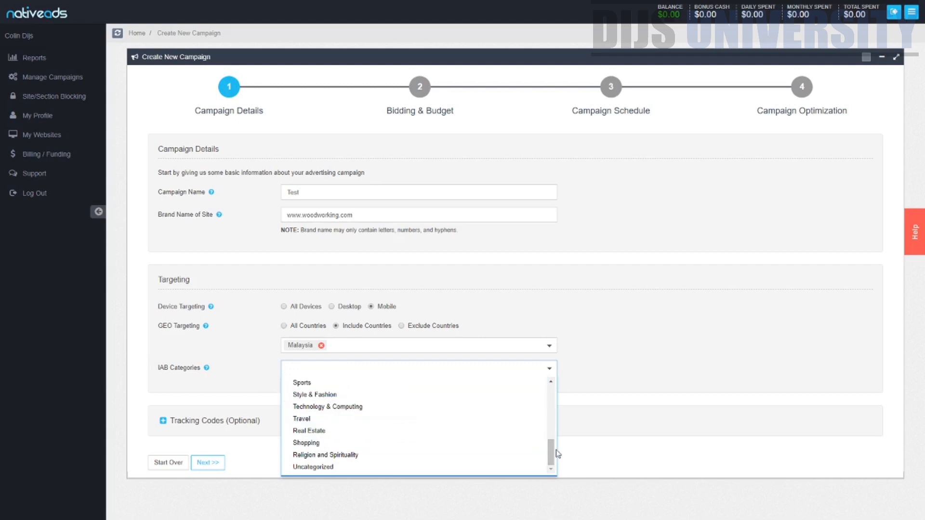
scroll(546, 429, "up", 3)
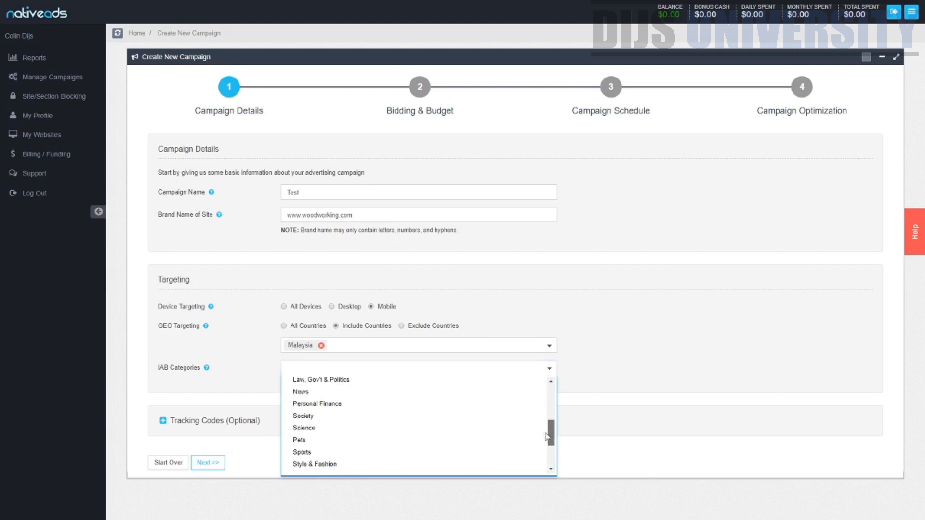
scroll(546, 429, "up", 2)
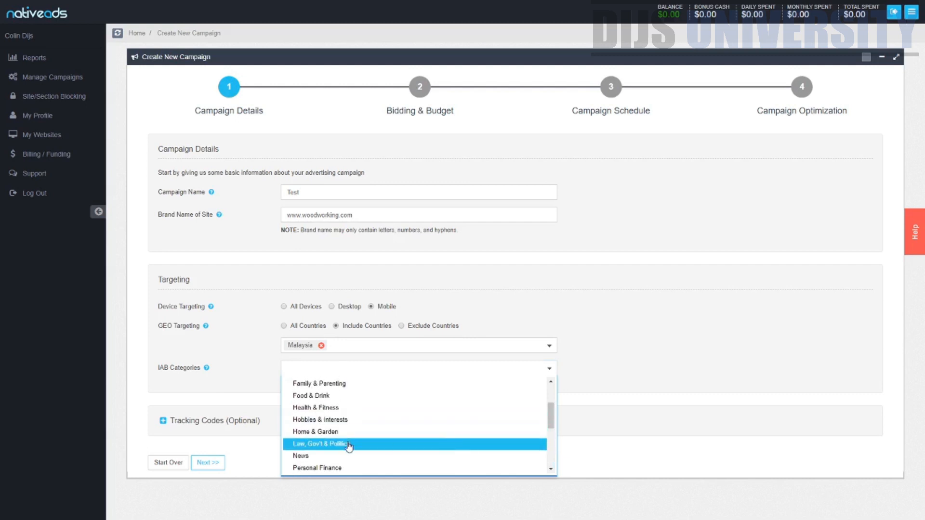
left_click(351, 420)
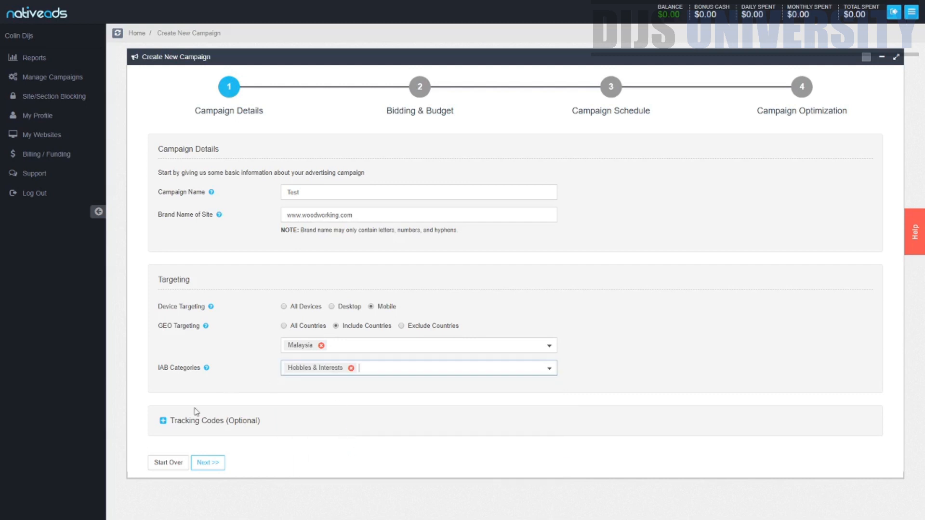
- Expand the optional tracking codes section to review it and continue to the Bidding & Budget stage
left_click(163, 421)
scroll(344, 419, "down", 2)
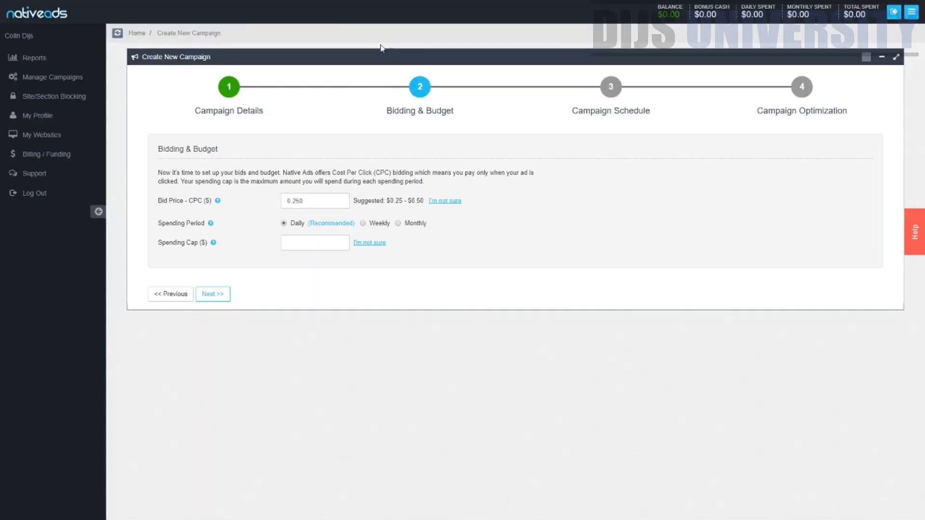
left_click(399, 43)
- Check the suggested bid range and set the CPC bid price to $0.02
left_click_drag(380, 201, 412, 201)
mouse_move(322, 201)
left_mouse_down()
mouse_move(296, 204)
mouse_move(321, 201)
left_mouse_up()
key("BackSpace")
key("BackSpace")
left_click(345, 245)
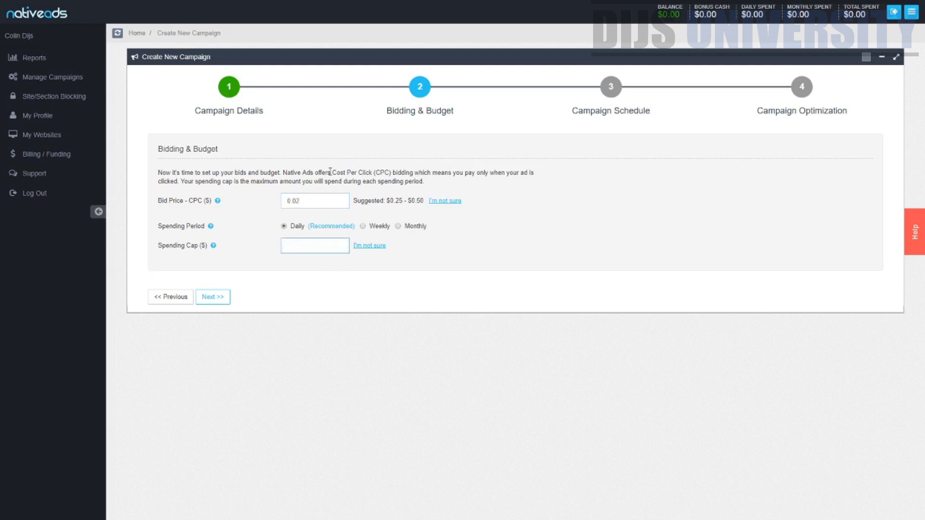
left_click_drag(387, 200, 431, 201)
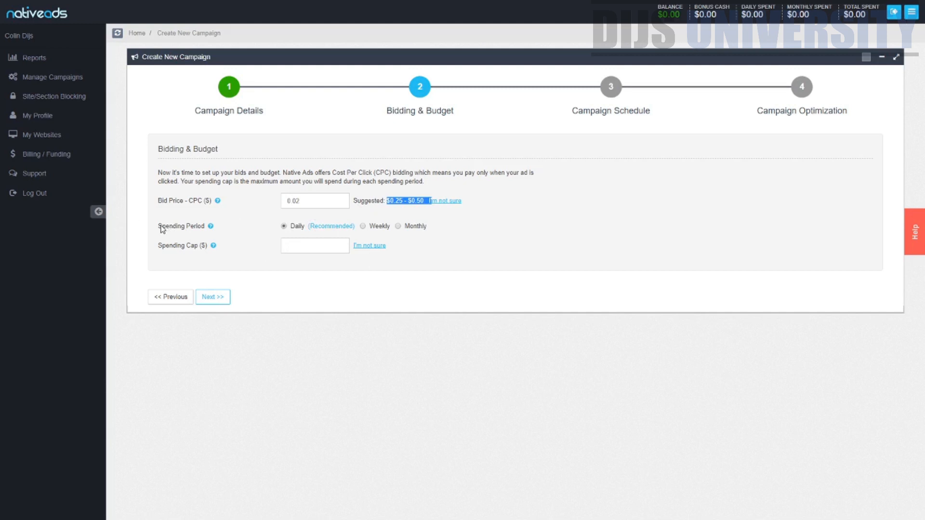
- Keep the spending period on Daily, set the spending cap to $100, and submit the bidding settings
left_click_drag(163, 226, 256, 221)
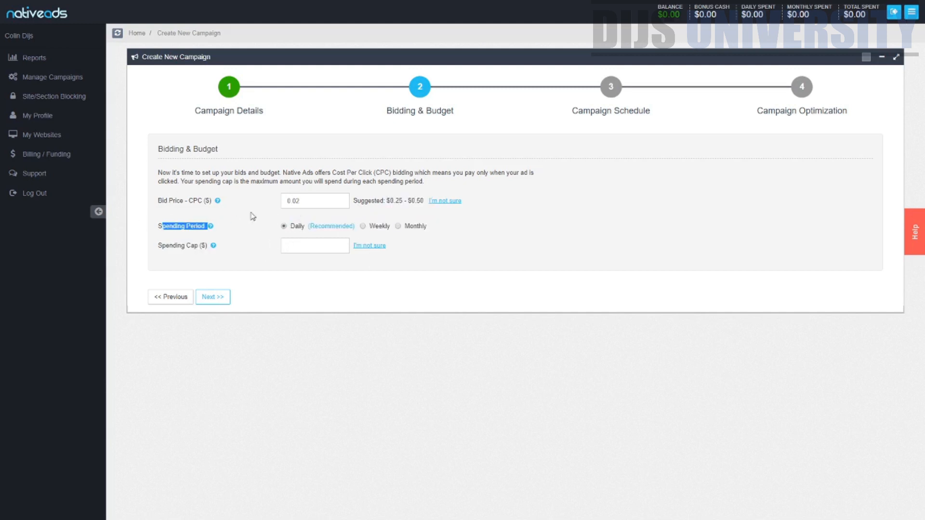
left_click(363, 227)
left_click(284, 226)
left_click(319, 241)
left_click(319, 242)
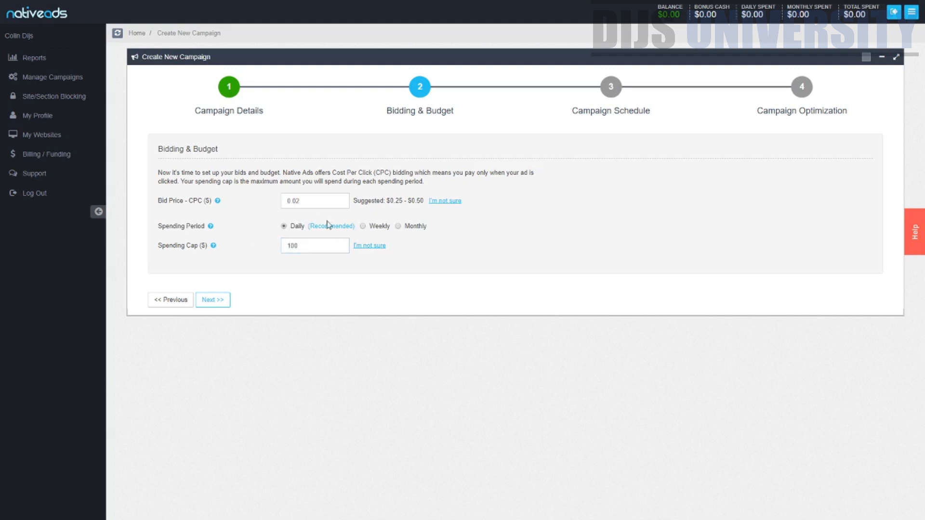
left_click(208, 301)
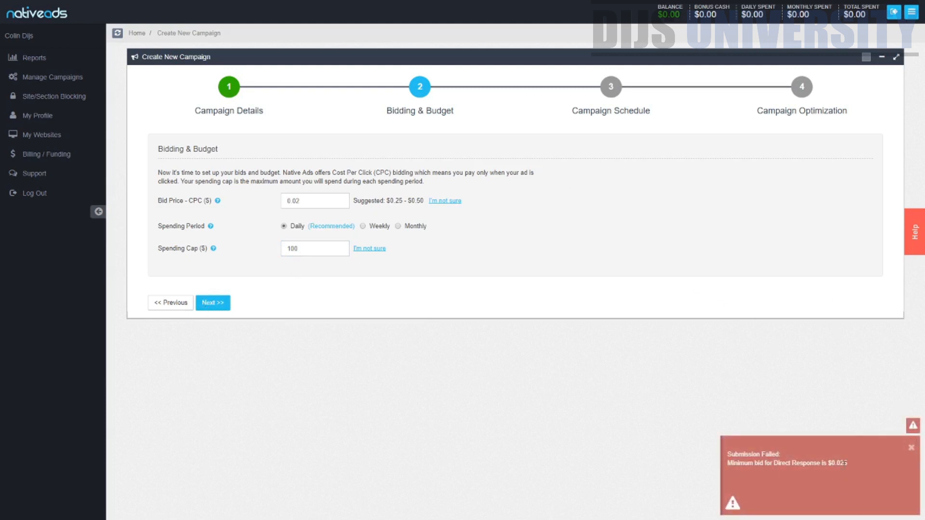
- Set the CPC bid price to $0.025 and continue to the Campaign Schedule stage
left_click_drag(845, 463, 829, 463)
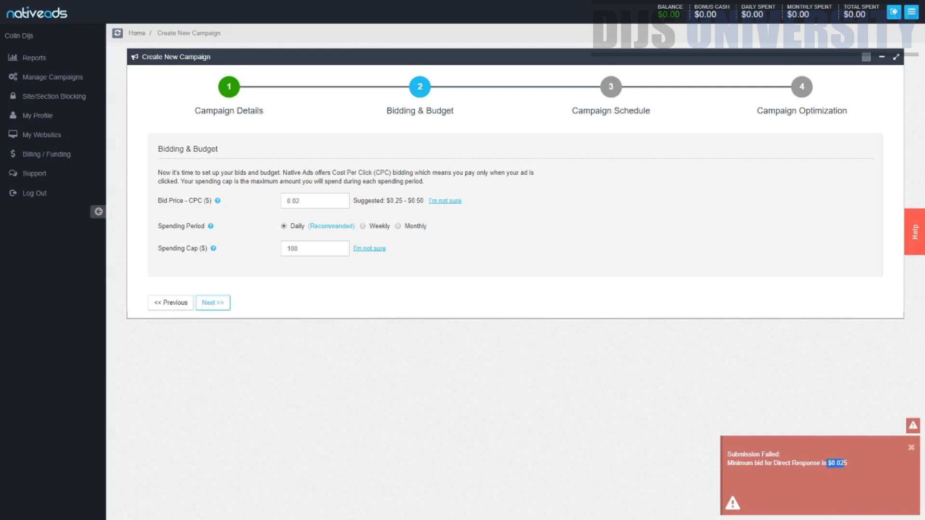
left_click(309, 203)
left_click(466, 223)
left_click(208, 310)
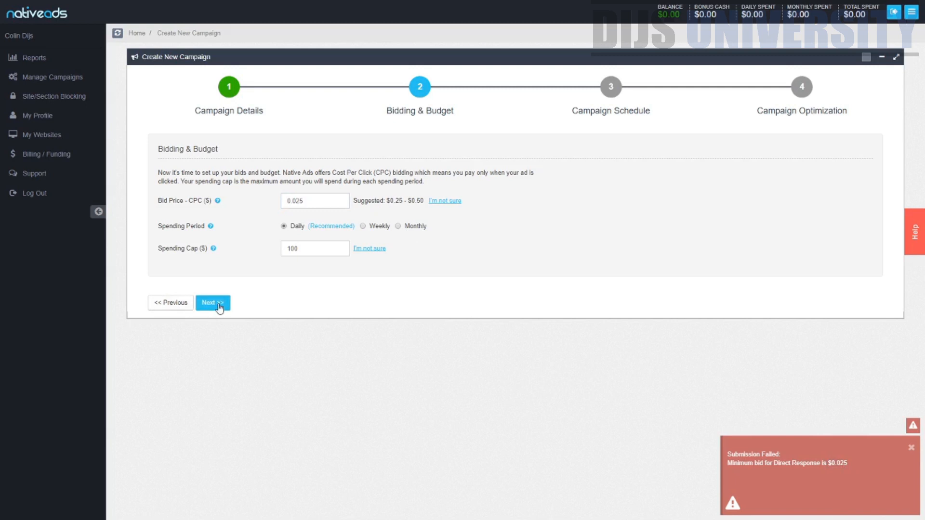
left_click(219, 306)
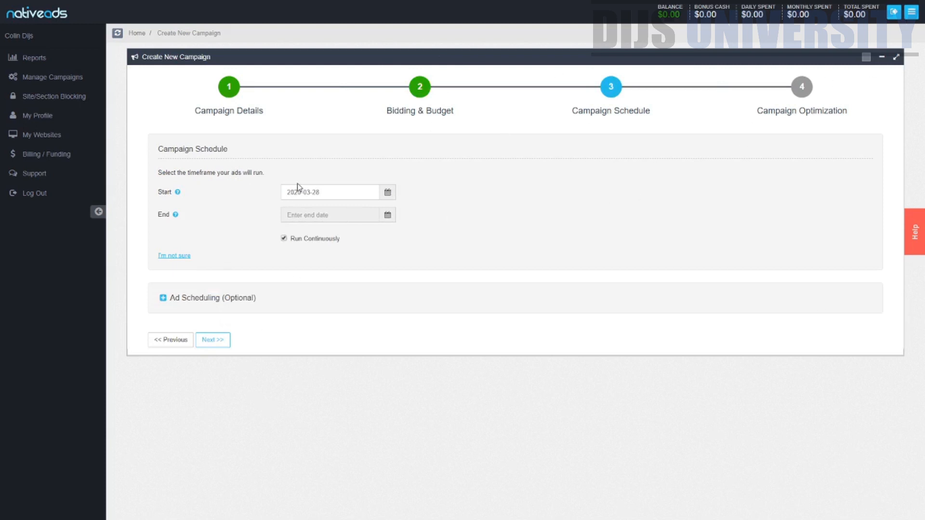
- Try turning off Run Continuously and open the calendar for the campaign's end date
left_click(284, 238)
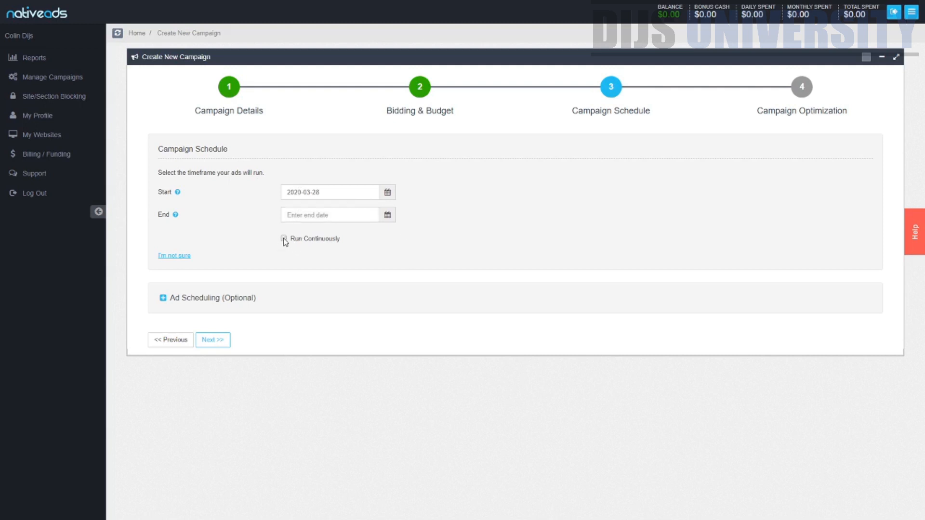
left_click(284, 239)
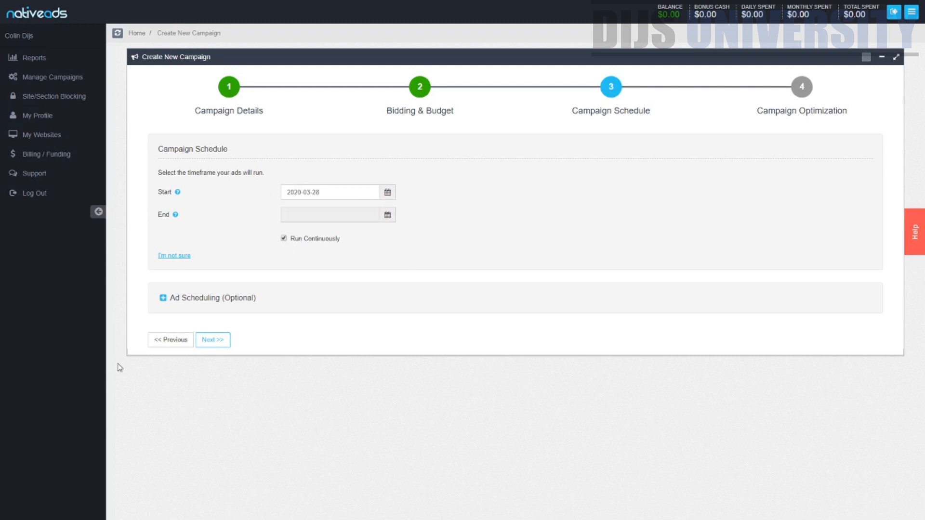
left_click(284, 239)
left_click(295, 216)
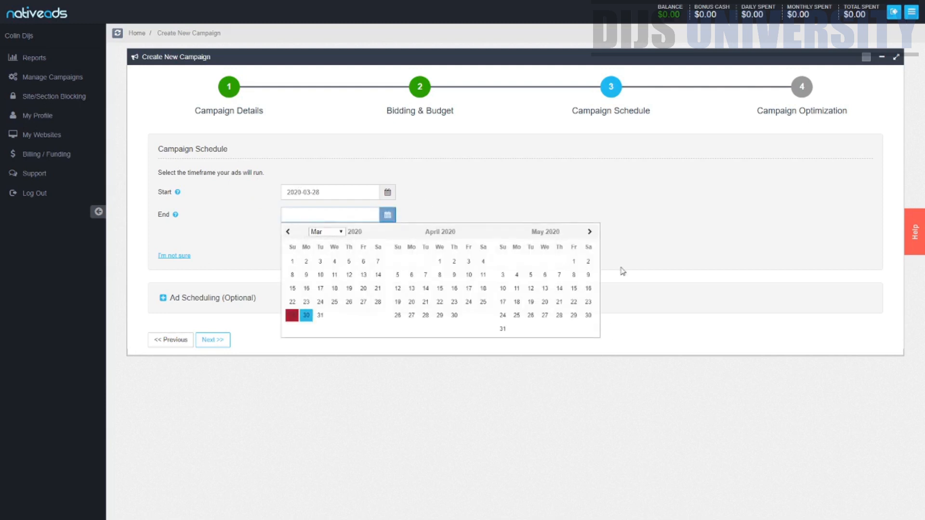
left_click(539, 163)
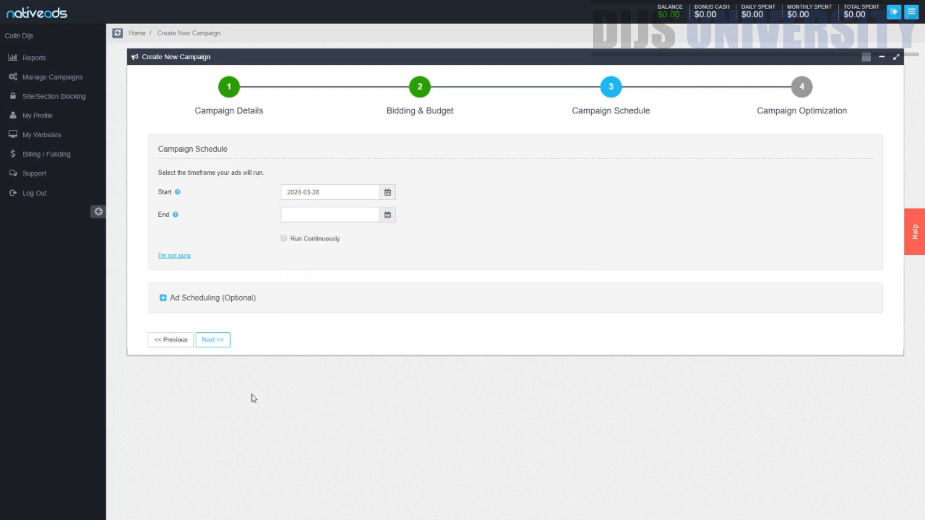
- Try an entire-day Monday to Friday ad schedule, and remove that schedule entry
left_click(162, 300)
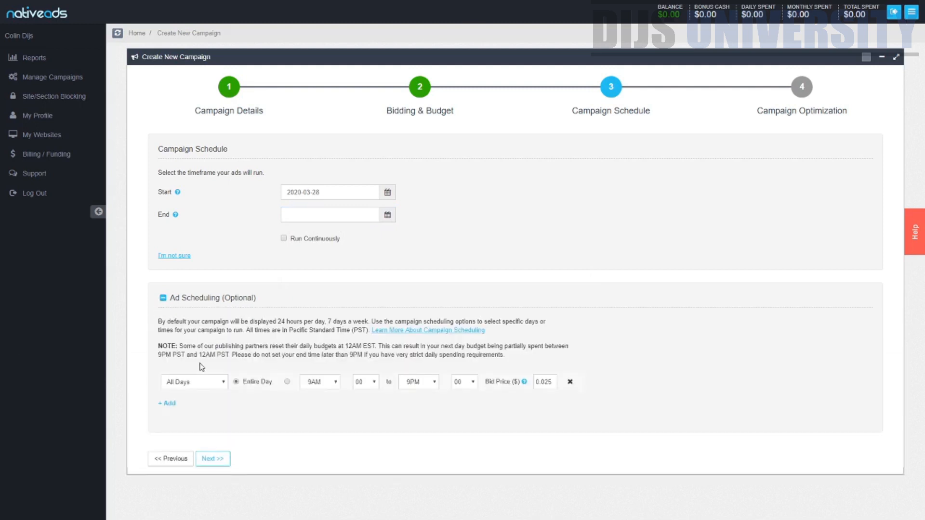
left_click(223, 385)
left_click(202, 407)
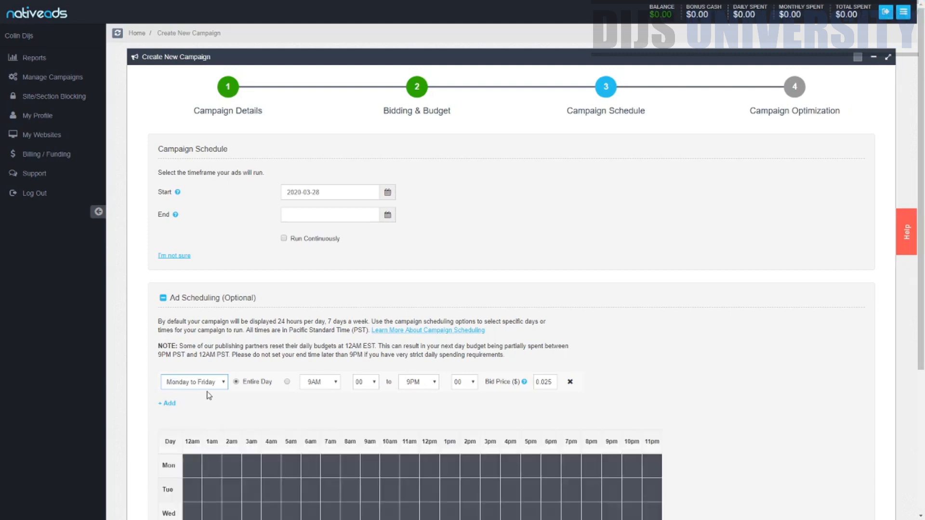
scroll(223, 383, "down", 3)
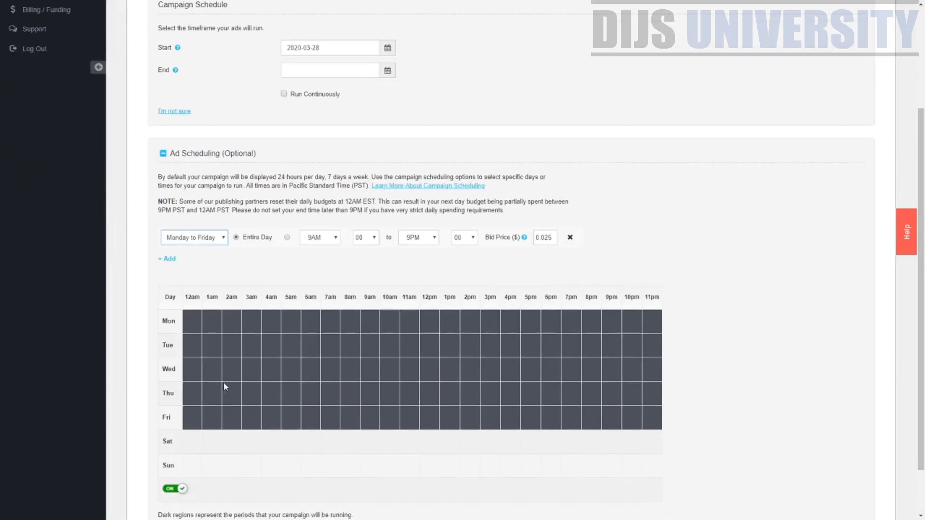
left_click(570, 238)
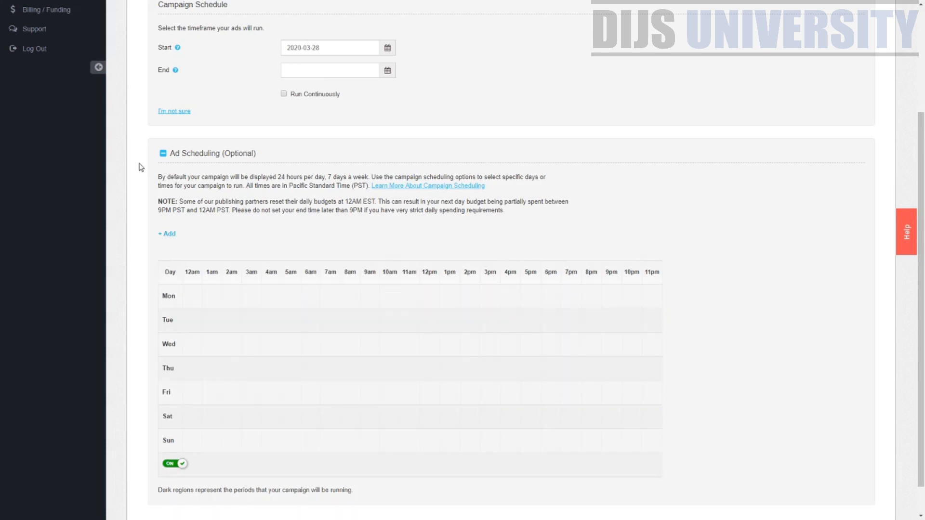
left_click(170, 153)
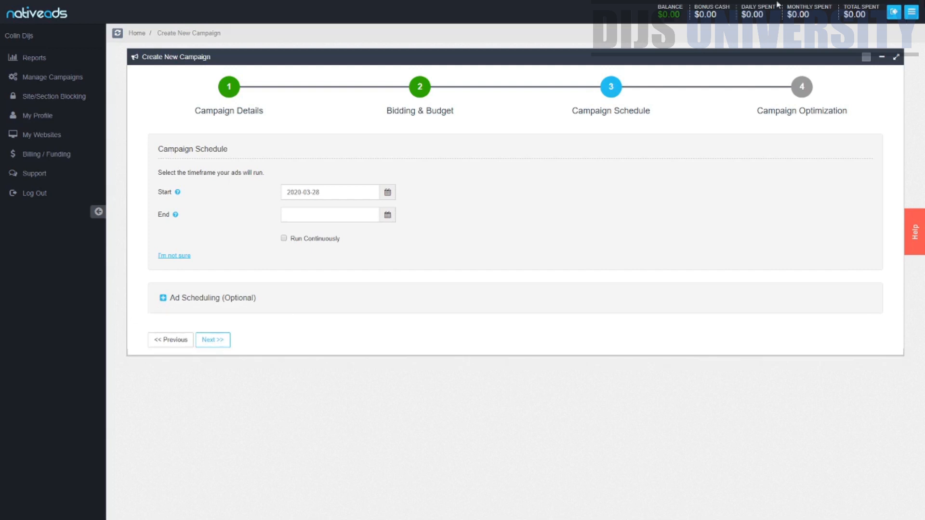
- Set the campaign to Run Continuously and continue to the Campaign Optimization stage
left_click(213, 340)
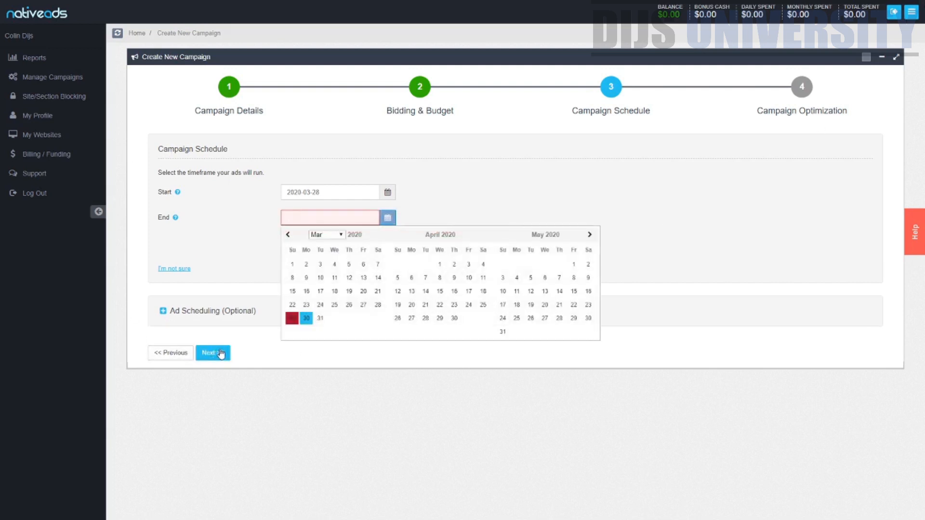
left_click(284, 251)
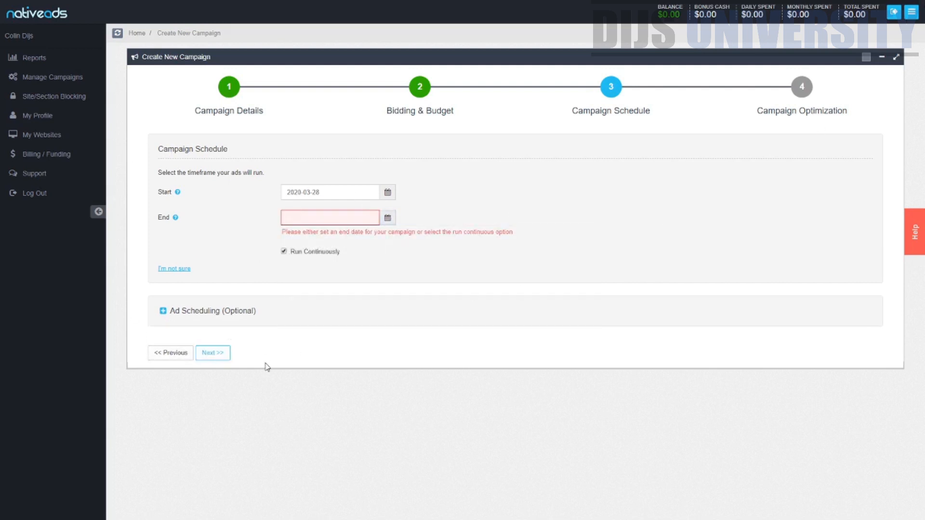
left_click(214, 356)
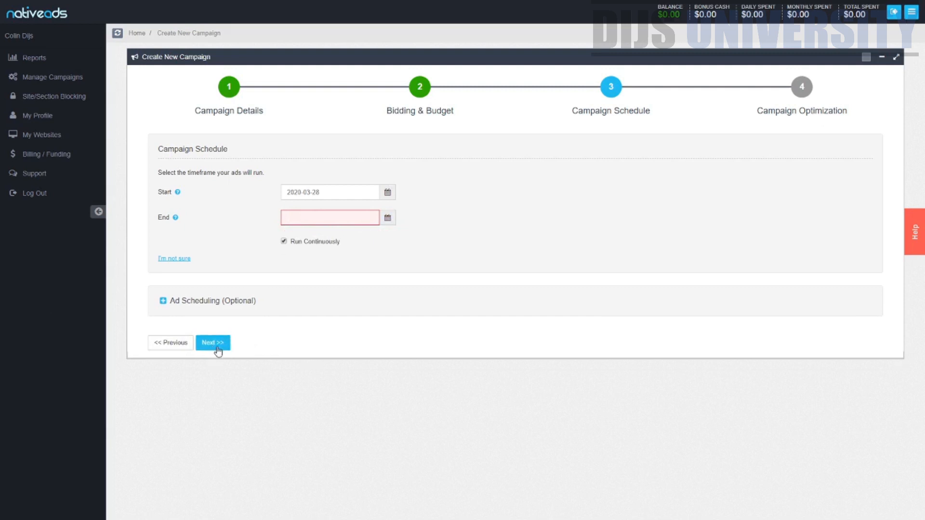
left_click(218, 344)
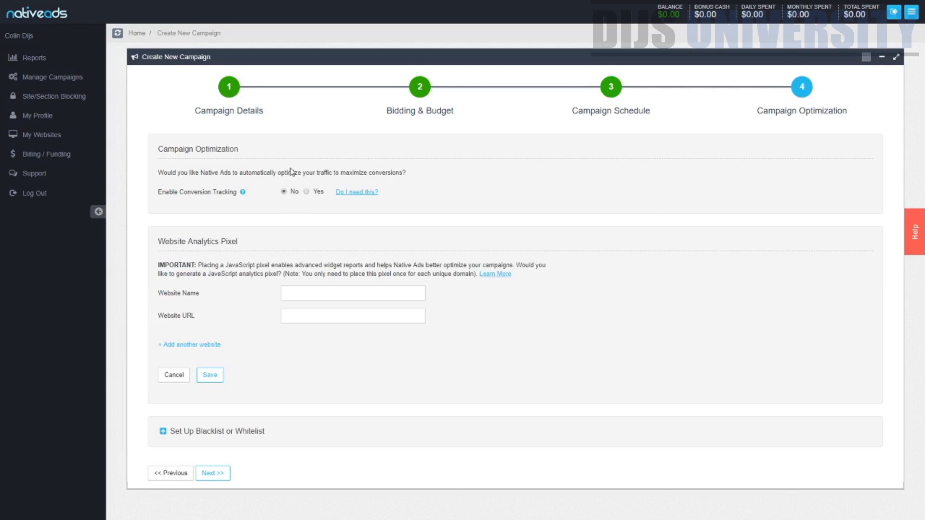
- Read the automatic traffic optimization question and enable conversion tracking for the campaign
left_click_drag(177, 173, 418, 174)
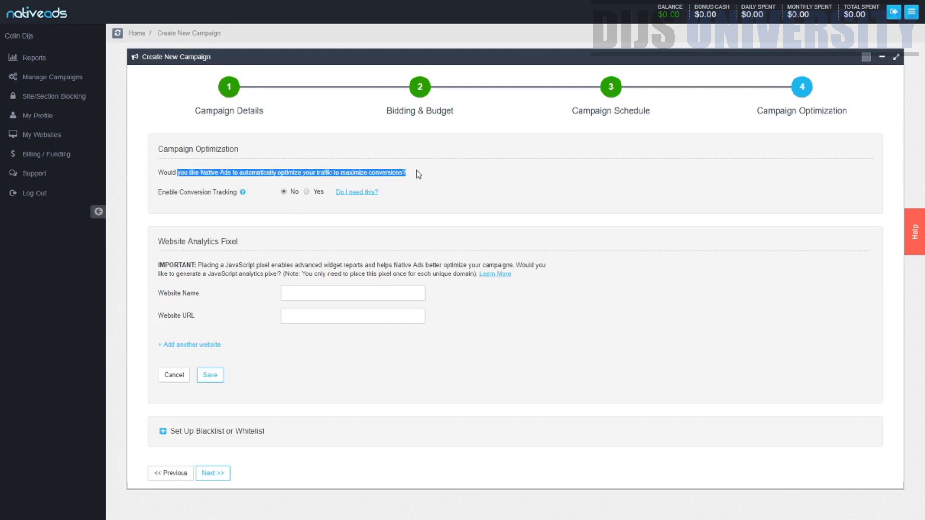
left_click(439, 220)
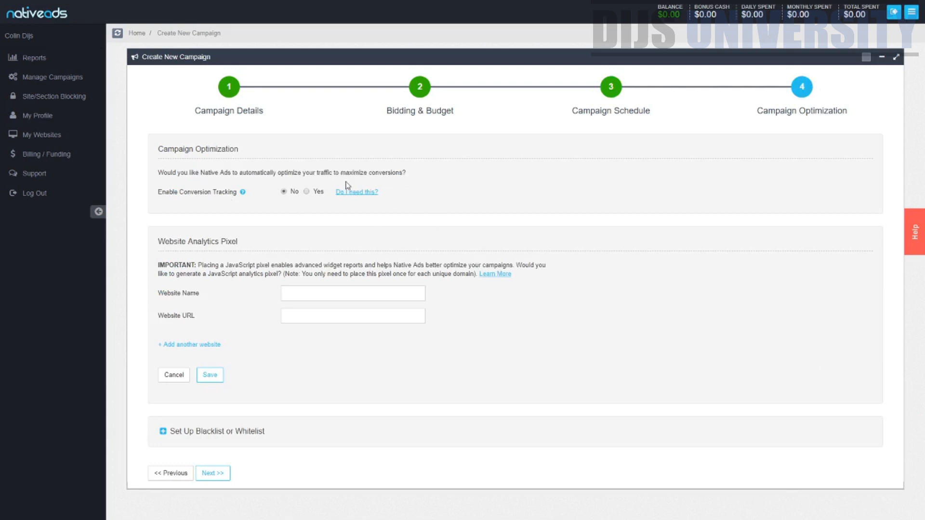
left_click(306, 191)
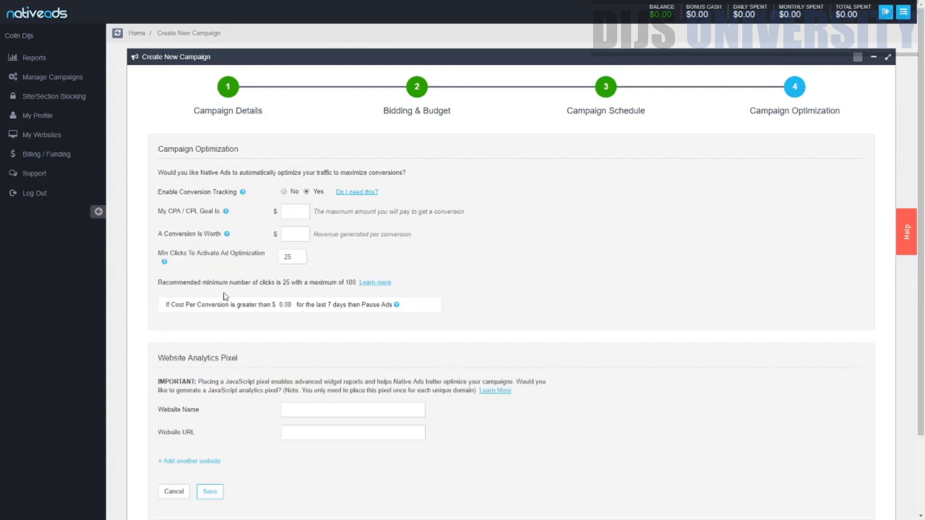
- Try conversion tracking with a CPA / CPL goal of $20 and a conversion worth of $20
left_click(285, 191)
left_click(307, 191)
type("20")
left_click(283, 239)
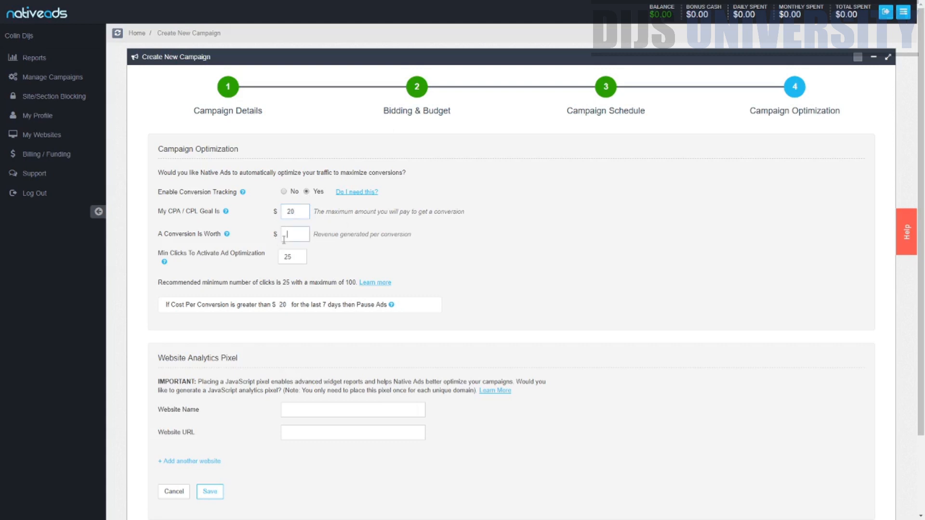
left_click(443, 266)
left_click_drag(167, 252, 257, 253)
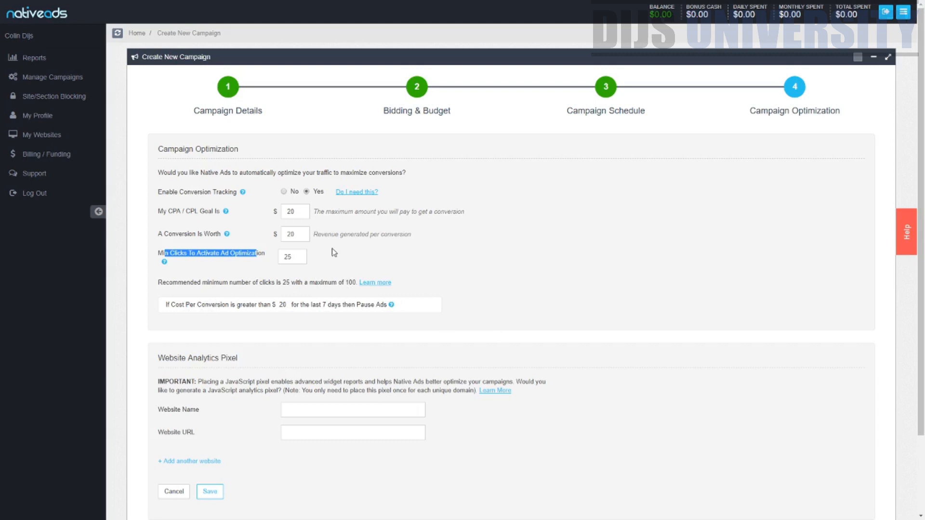
- Turn off conversion tracking and expand the Set Up Blacklist or Whitelist section
left_click(284, 192)
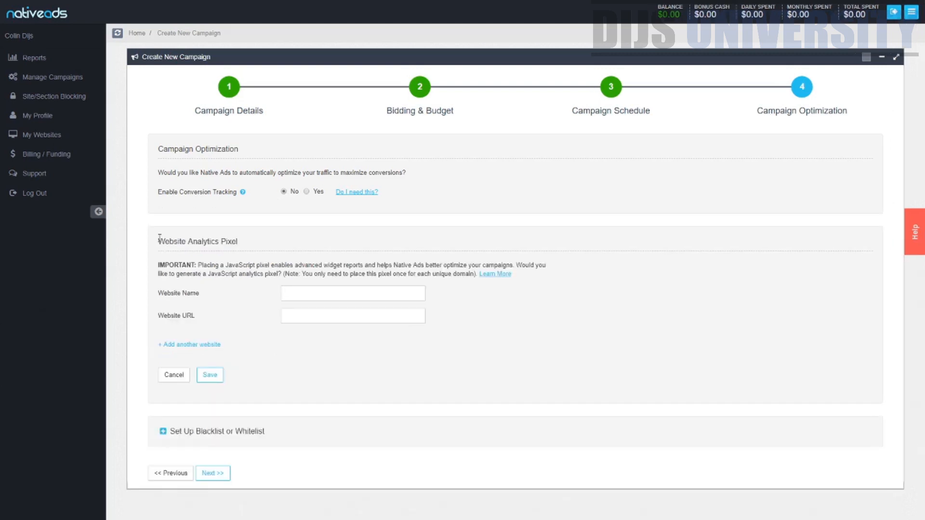
left_click_drag(157, 241, 240, 241)
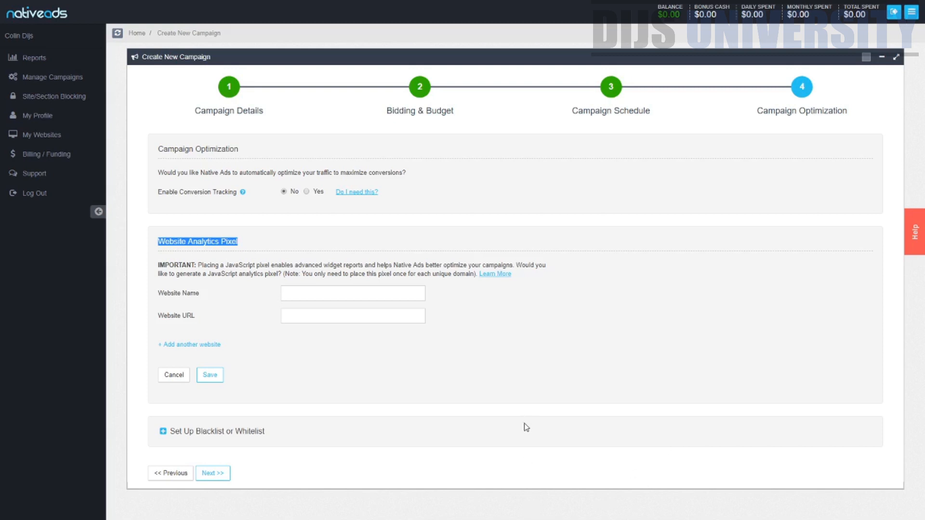
left_click(163, 431)
scroll(218, 423, "down", 1)
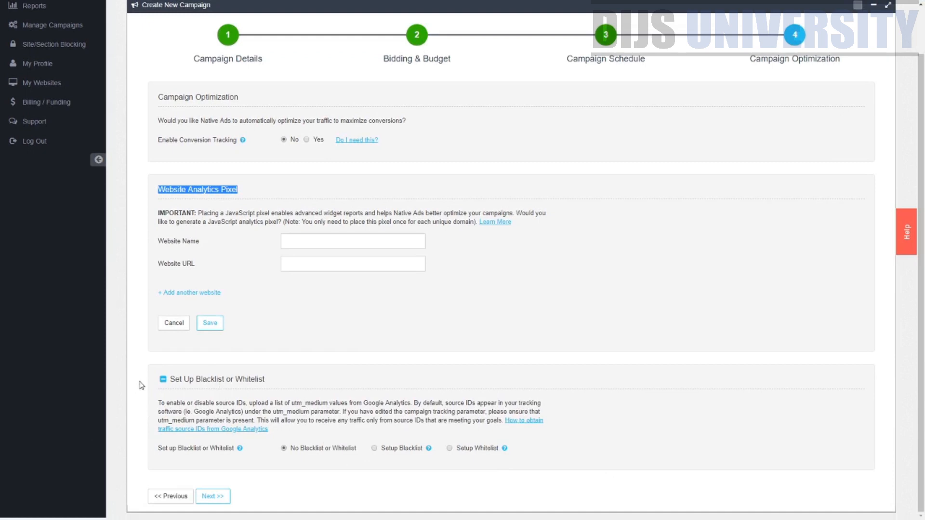
- Try the Setup Blacklist and Setup Whitelist options, and return the setting to No Blacklist or Whitelist
left_click(375, 448)
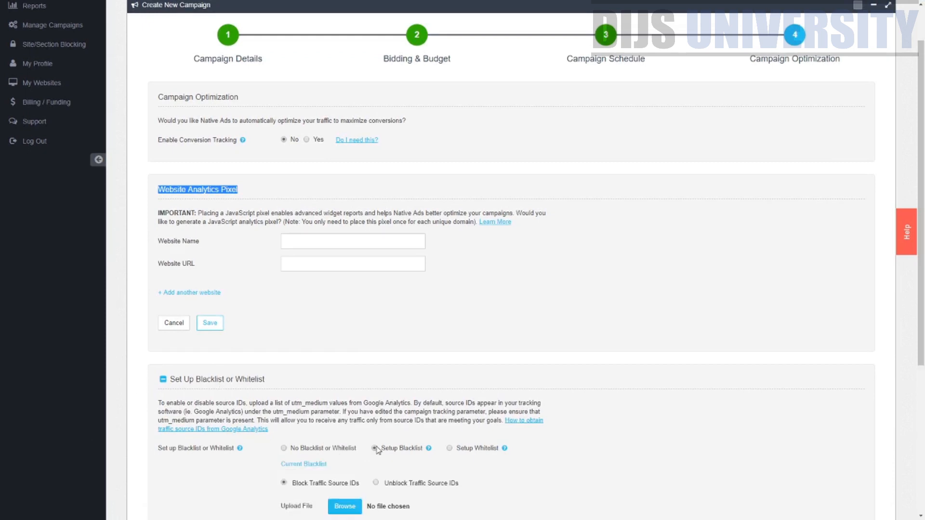
scroll(381, 390, "down", 4)
left_click_drag(366, 250, 307, 250)
left_click_drag(459, 250, 410, 251)
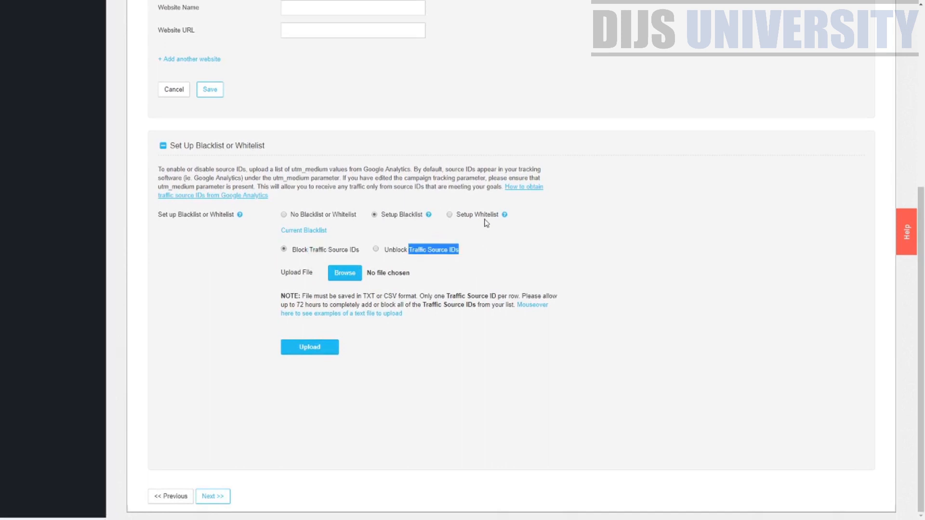
left_click(449, 215)
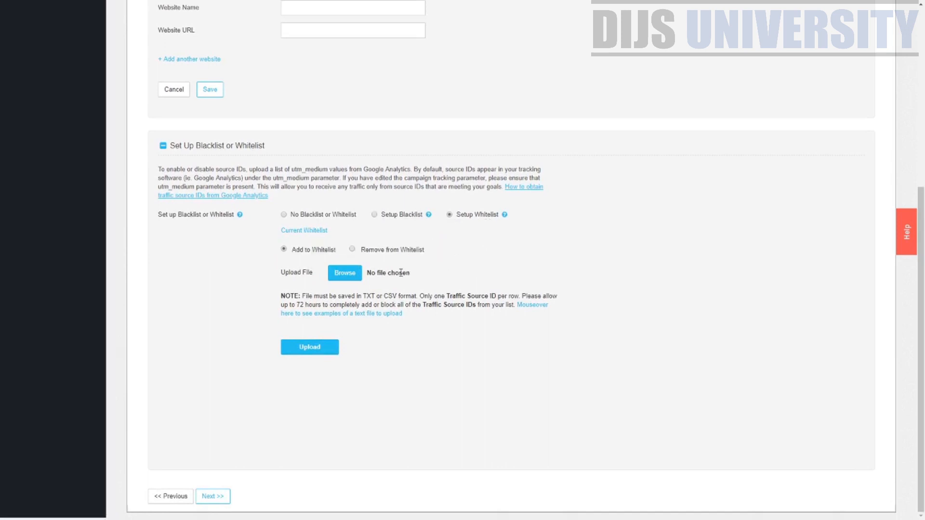
left_click(283, 215)
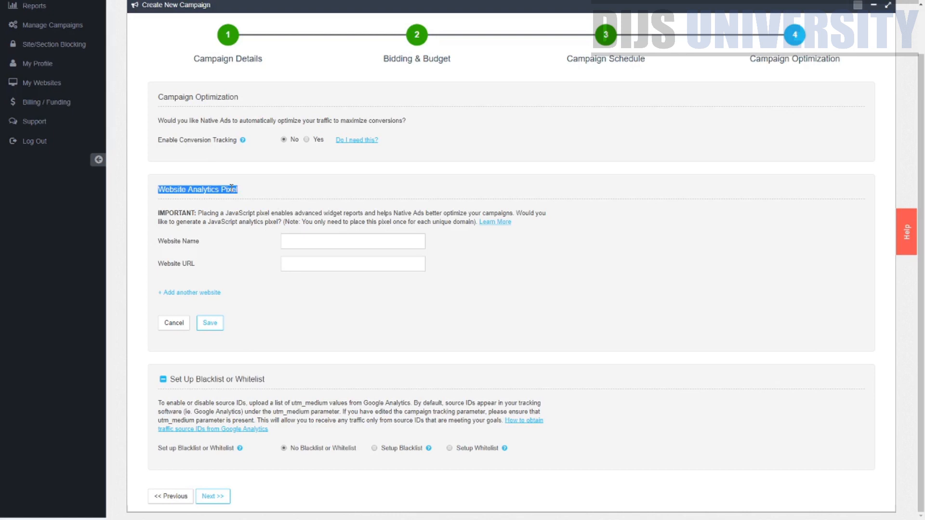
- Save the campaign from the Campaign Optimization stage and continue to ad creation
scroll(231, 188, "up", 1)
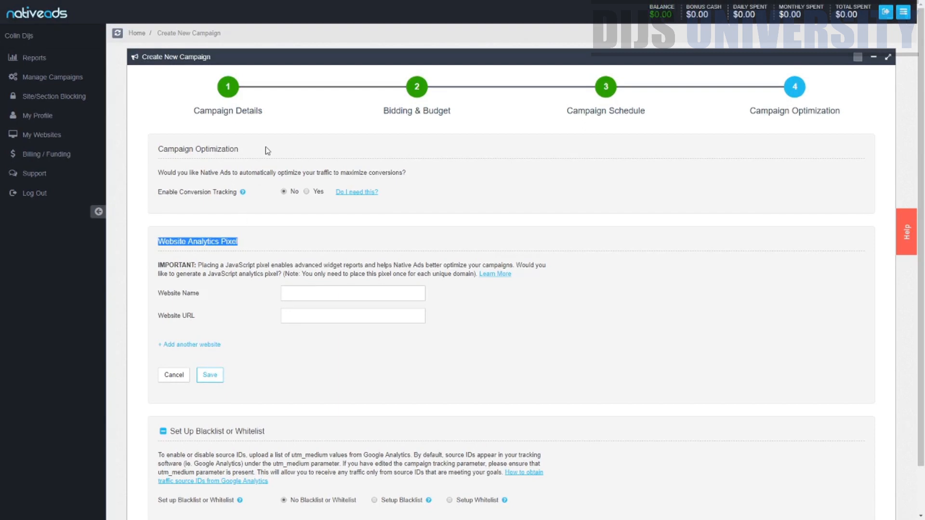
scroll(265, 150, "down", 1)
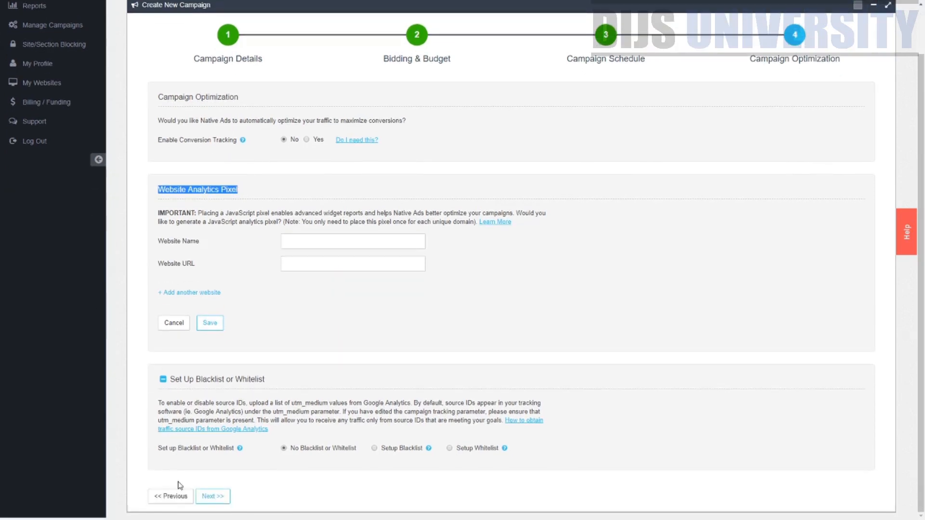
left_click(210, 499)
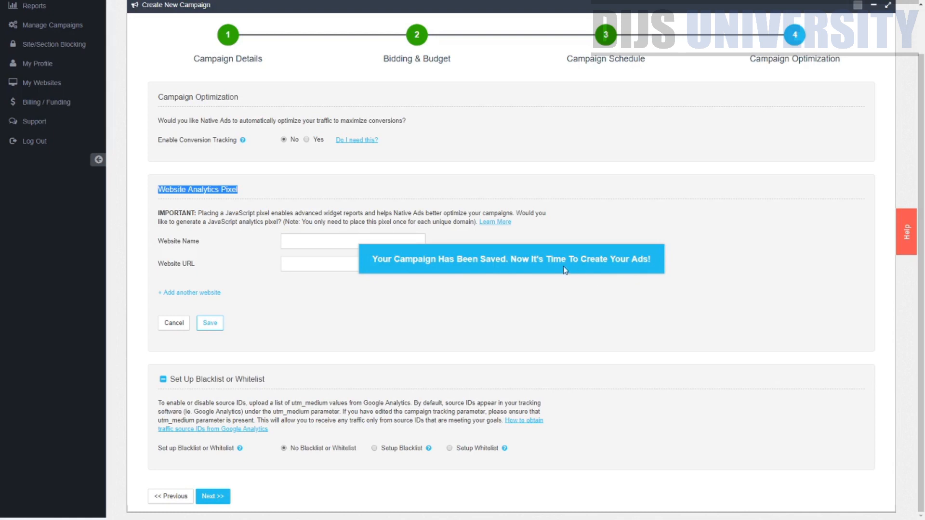
left_click_drag(567, 259, 522, 259)
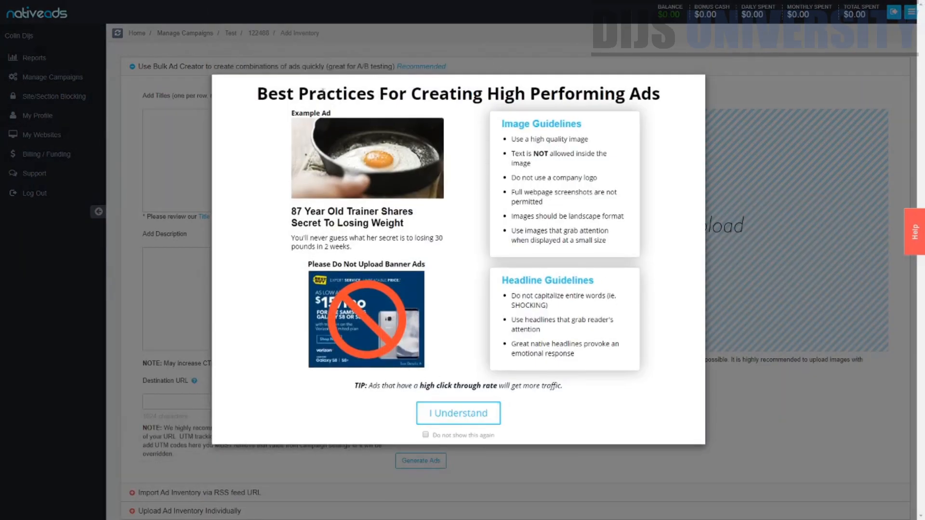
- Read the image guidelines, headline guidelines and example ad for high performing ads, and acknowledge them
left_click_drag(257, 93, 290, 104)
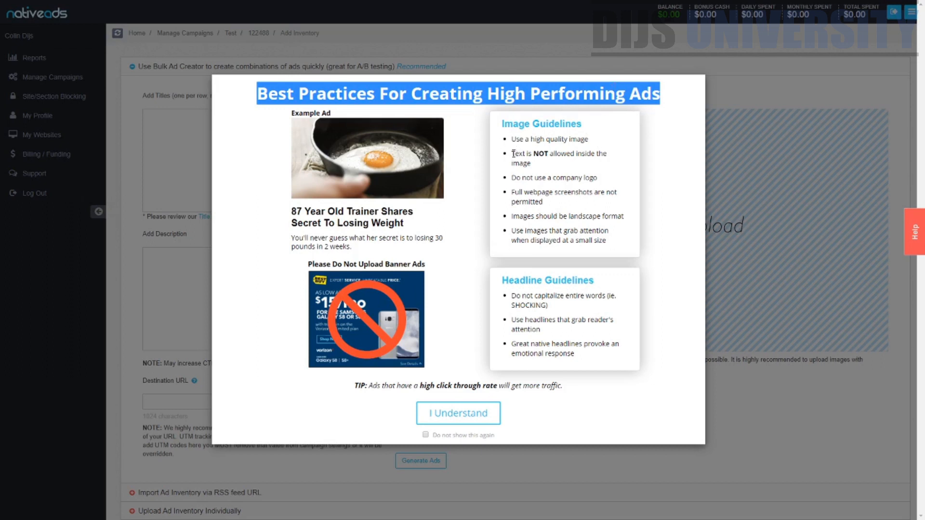
left_click_drag(514, 153, 576, 167)
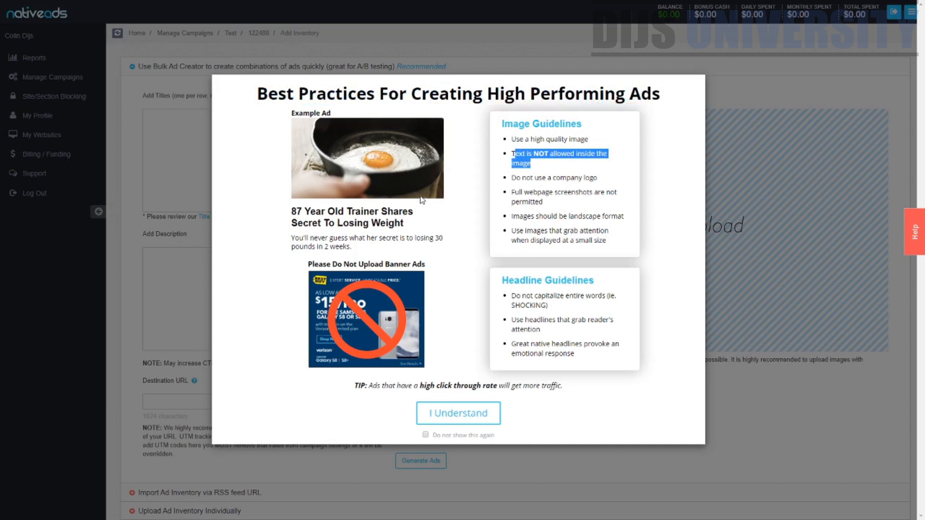
left_click_drag(530, 178, 566, 178)
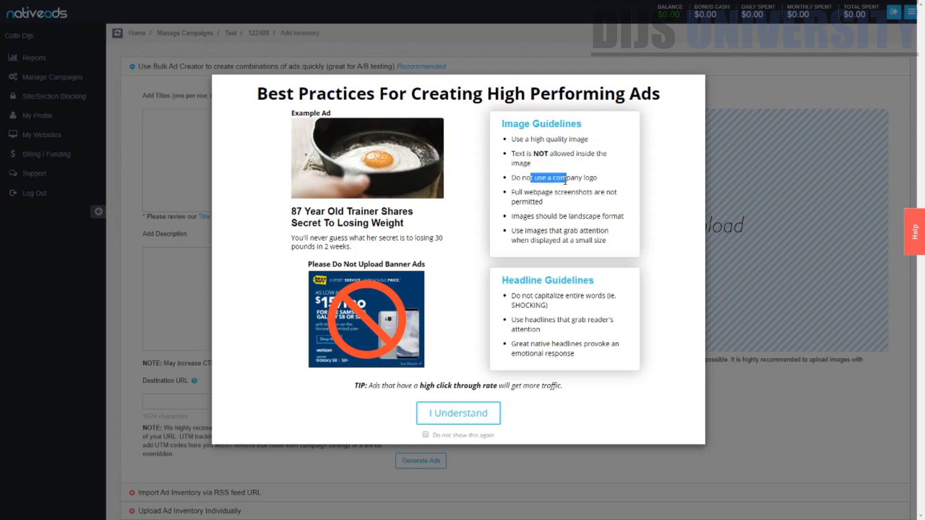
left_click_drag(515, 192, 621, 217)
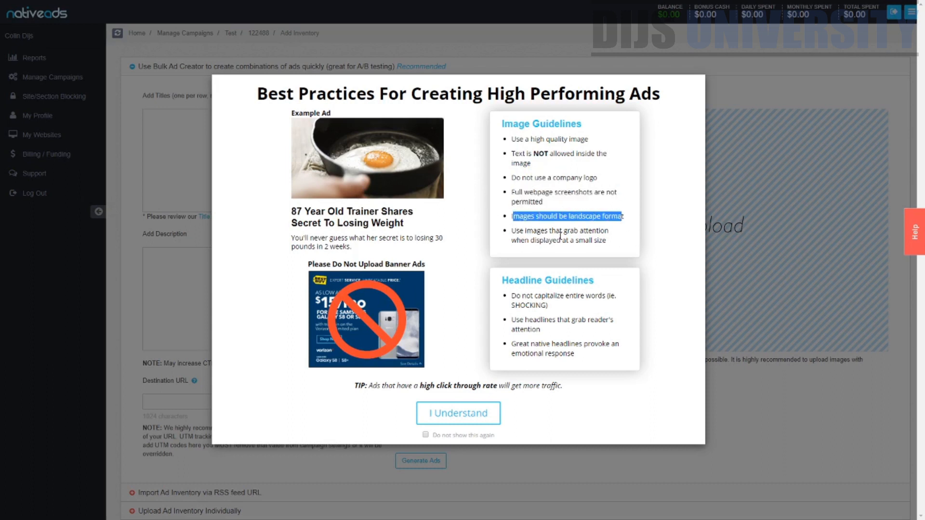
left_click_drag(562, 234, 626, 243)
mouse_move(596, 282)
left_mouse_down()
mouse_move(513, 280)
mouse_move(540, 297)
mouse_move(586, 297)
left_mouse_up()
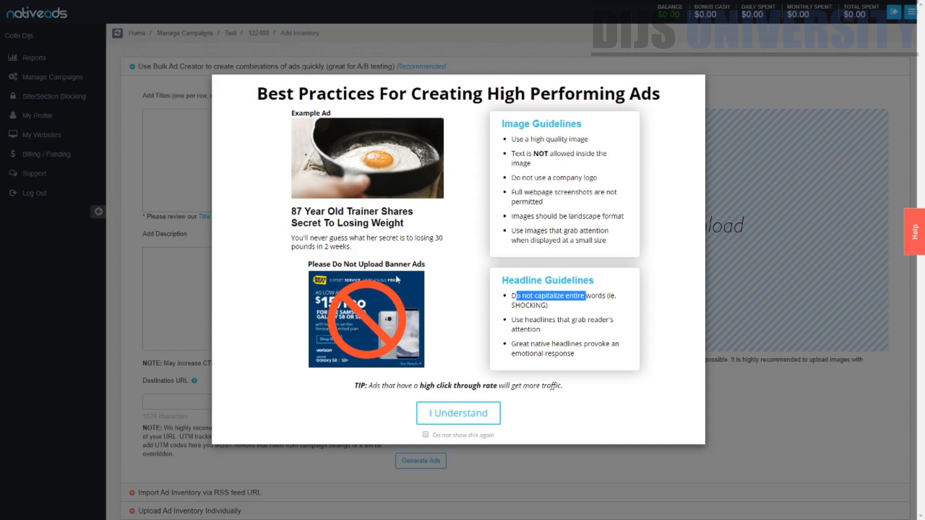
left_click_drag(304, 212, 386, 211)
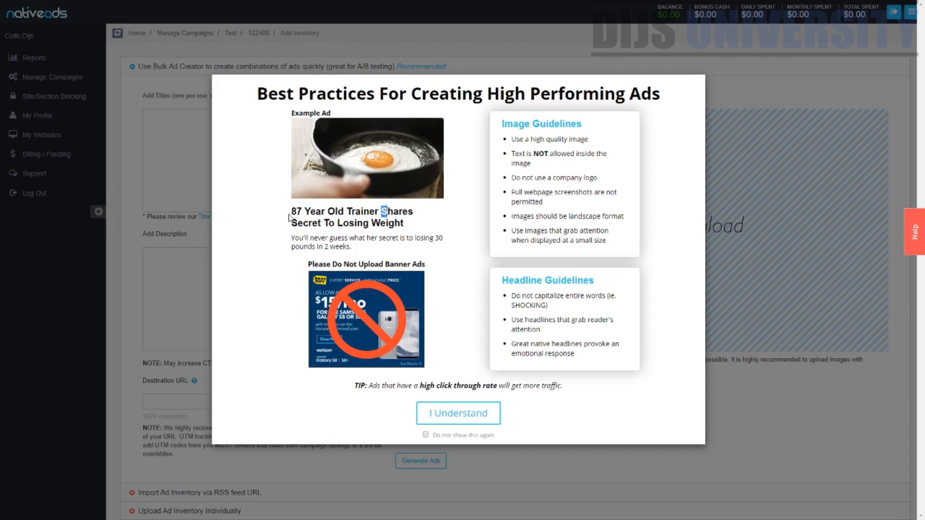
mouse_move(289, 216)
left_mouse_down()
mouse_move(424, 228)
mouse_move(292, 213)
left_mouse_up()
left_click(423, 225)
left_click(453, 413)
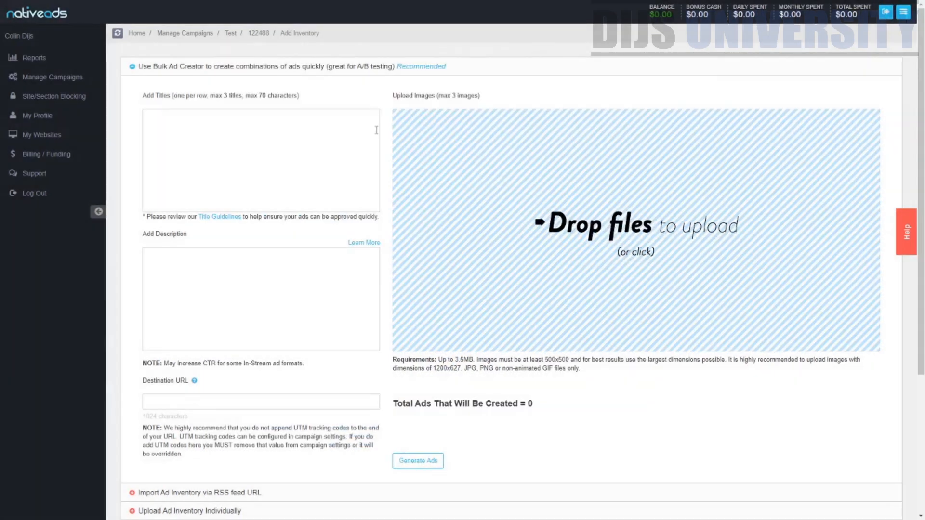
- Look over the ad inventory page and begin the Bulk Ad Creator title with "16 Ways WoodWorking can generate yo"
scroll(359, 202, "down", 3)
scroll(345, 229, "up", 3)
scroll(282, 210, "down", 1)
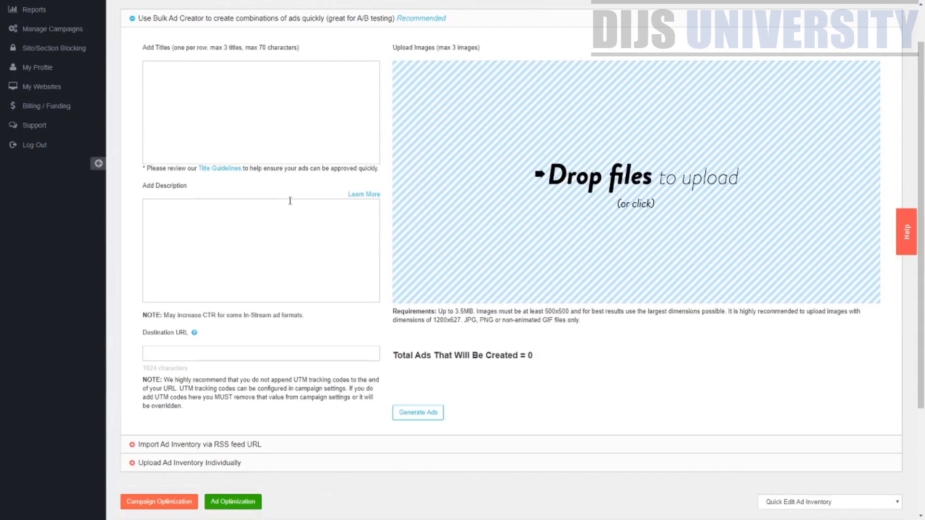
scroll(258, 227, "down", 3)
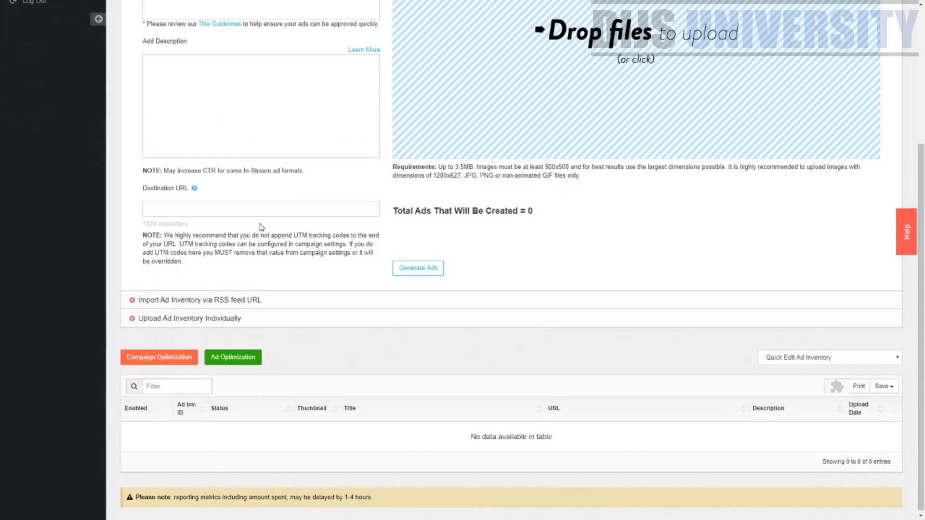
scroll(279, 212, "up", 4)
left_click(254, 152)
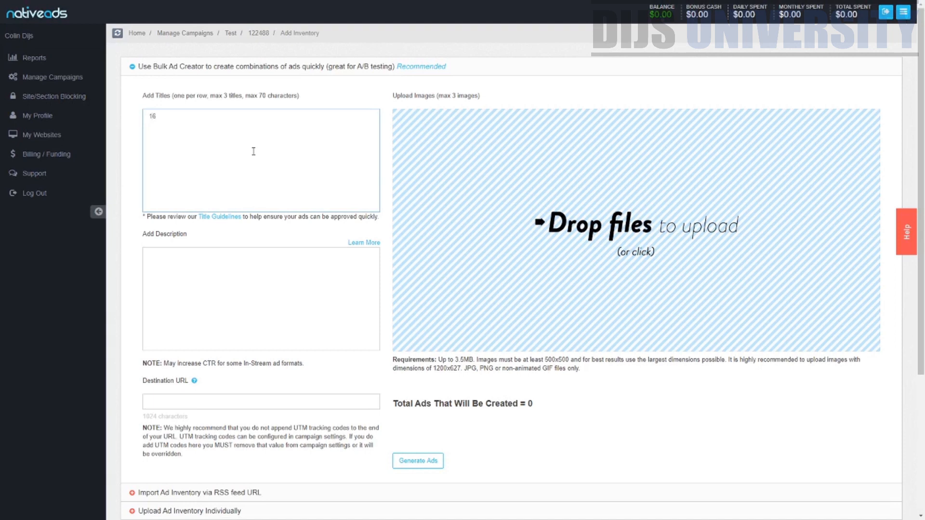
type("16 Ways")
type(" Wo")
type("oDw")
type("D")
type("Working")
type(" can generate yo")
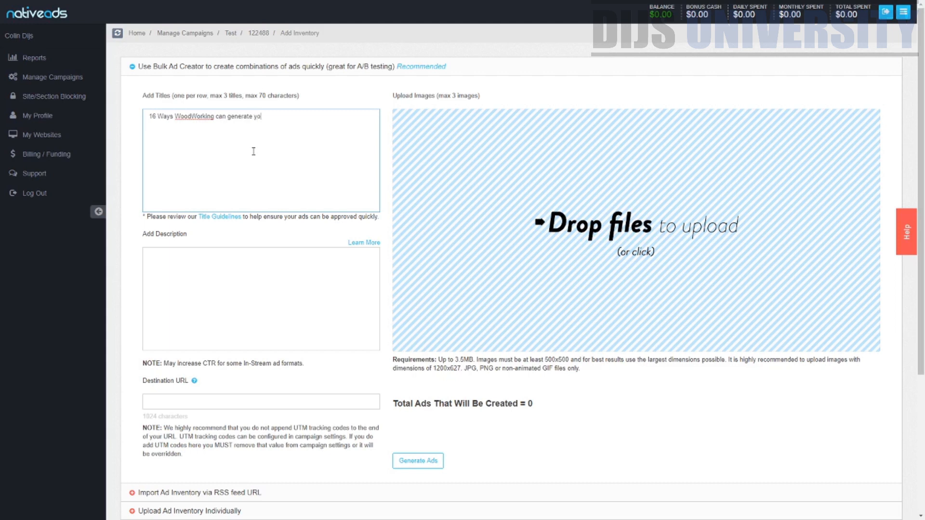
- Reword the ad title to read "16 Ways Woodworking Can Make You Money Online"
key("BackSpace")
key("BackSpace")
key("BackSpace")
key("BackSpace")
key("BackSpace")
key("BackSpace")
key("BackSpace")
key("BackSpace")
key("BackSpace")
key("BackSpace")
key("BackSpace")
key("BackSpace")
key("BackSpace")
key("BackSpace")
type("Cn")
key("BackSpace")
type("an")
left_click(196, 116)
key("BackSpace")
type("w")
left_click(262, 119)
type("Mkae")
type(" You M")
type("oney M")
type("On")
type("line")
left_click_drag(324, 124, 97, 117)
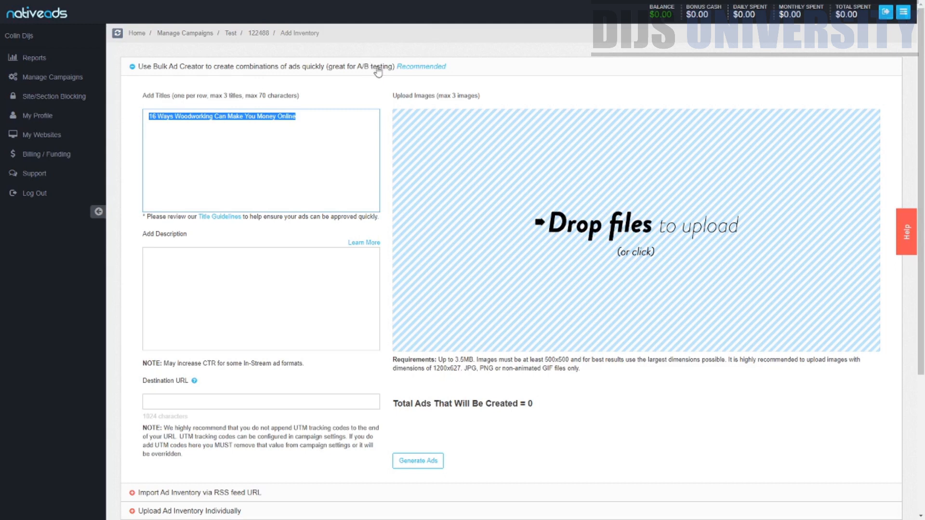
left_click(329, 173)
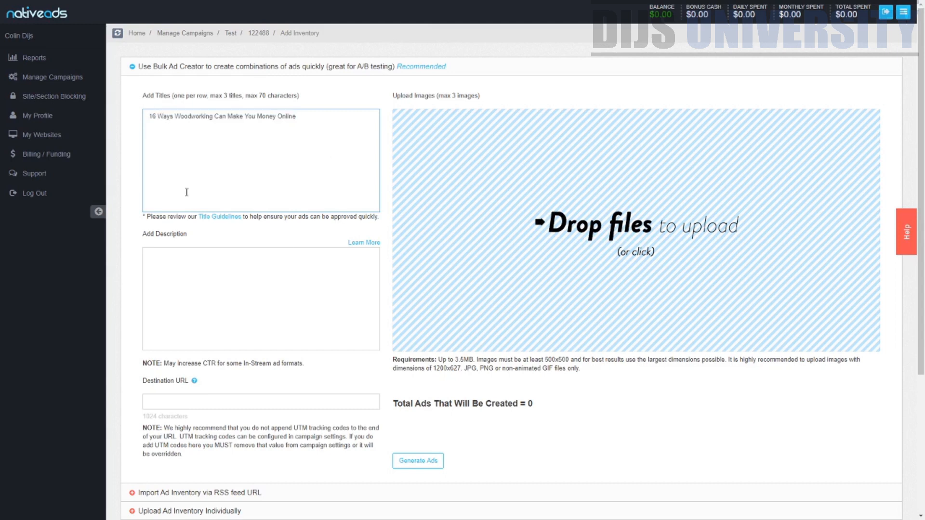
left_click_drag(306, 118, 144, 129)
- Enter the ad description "Learn how you can make moeny online EASILY with Woodworking"
left_click(192, 259)
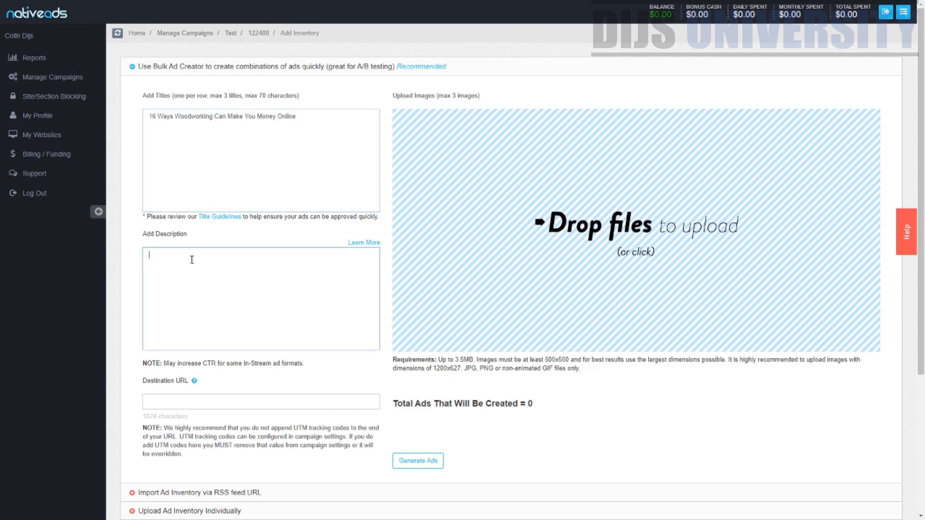
type("Learn how you can make moeny onlineaEASIL")
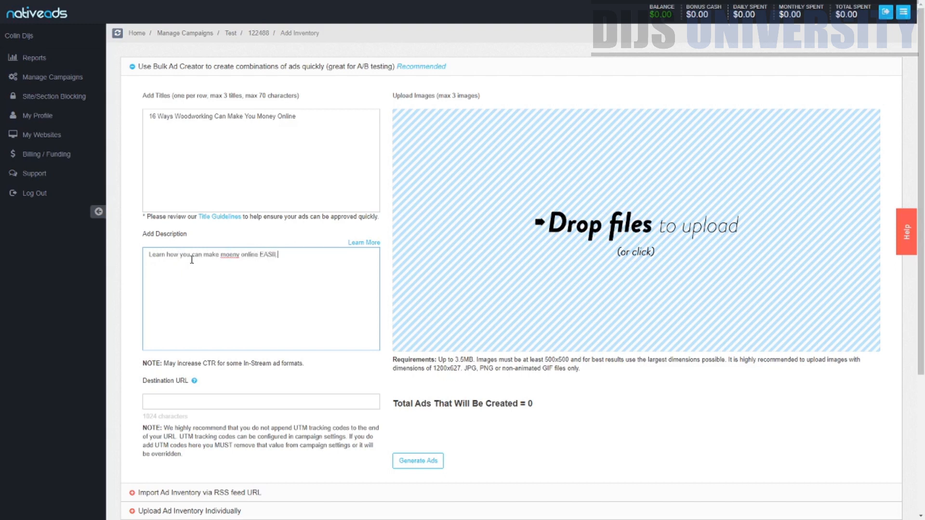
type("Y with Woodworking")
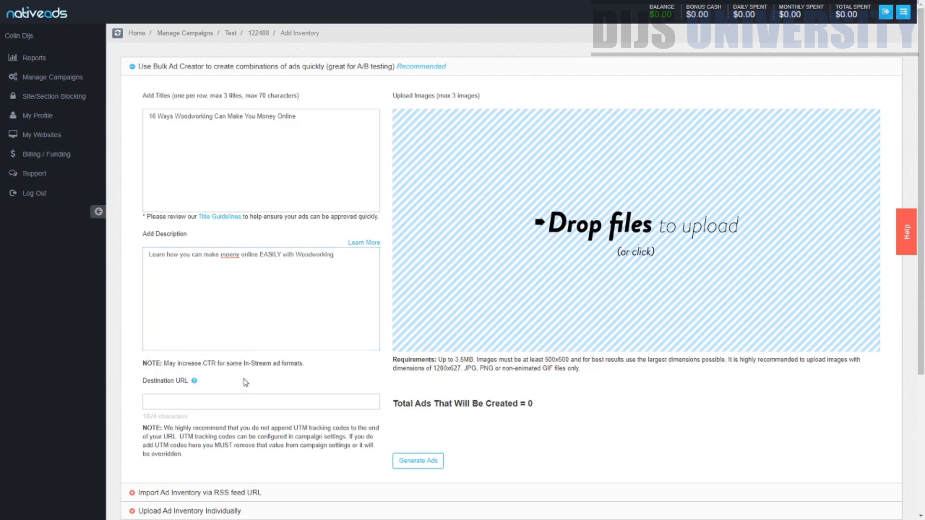
- Set the ad's destination URL to the ClickBank affiliate hop link
left_click(201, 403)
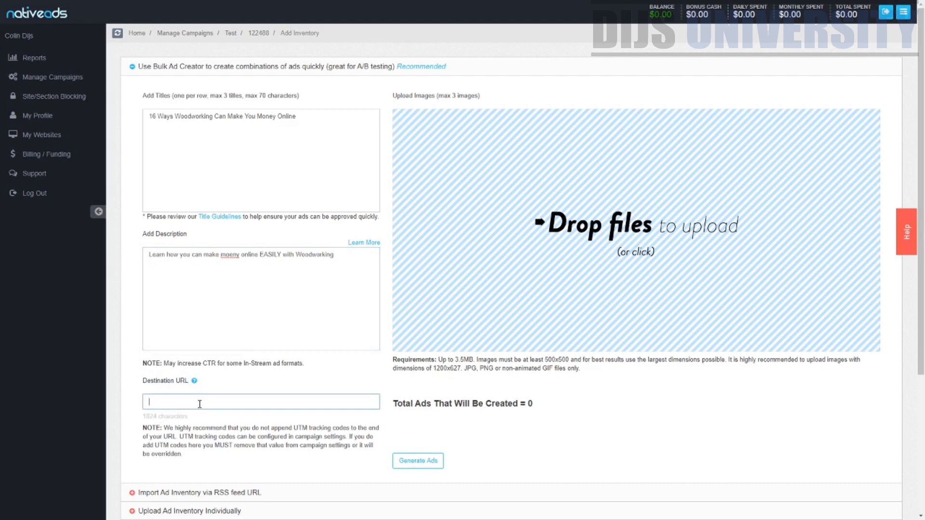
type("https://18af9cu7nfzg6w1tpmmgyiha1l.hop.clickbank.net/")
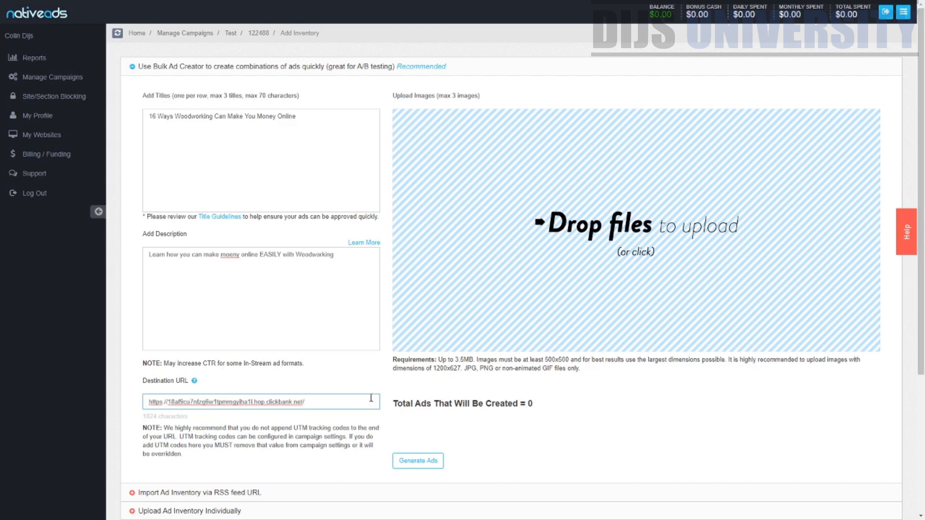
left_click(359, 366)
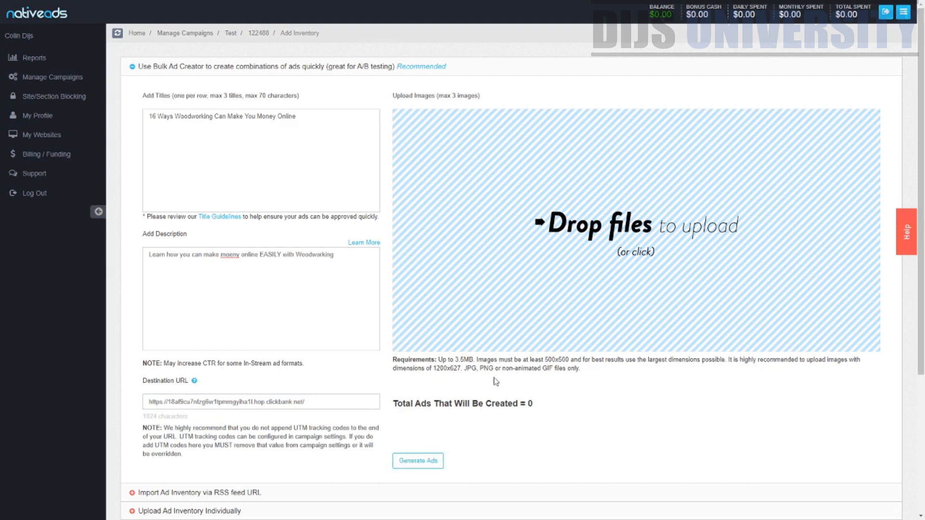
- Read the file size, dimension and format requirements for the ad images
left_click_drag(443, 359, 474, 360)
left_click_drag(547, 359, 730, 360)
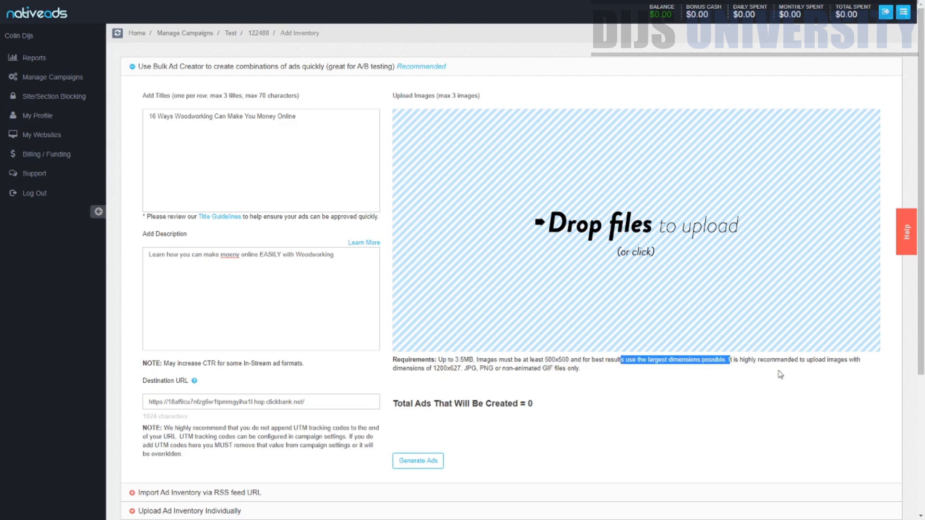
left_click_drag(828, 360, 866, 361)
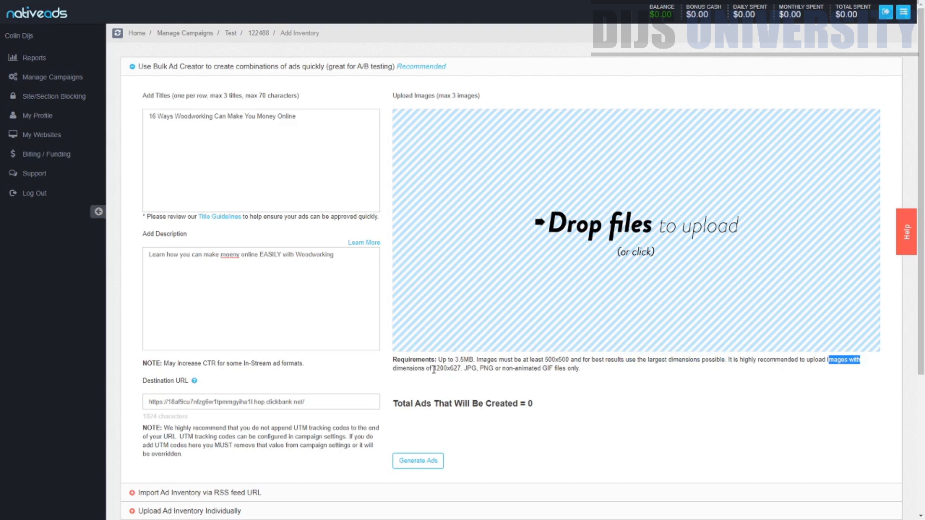
left_click_drag(433, 369, 615, 378)
left_click(561, 406)
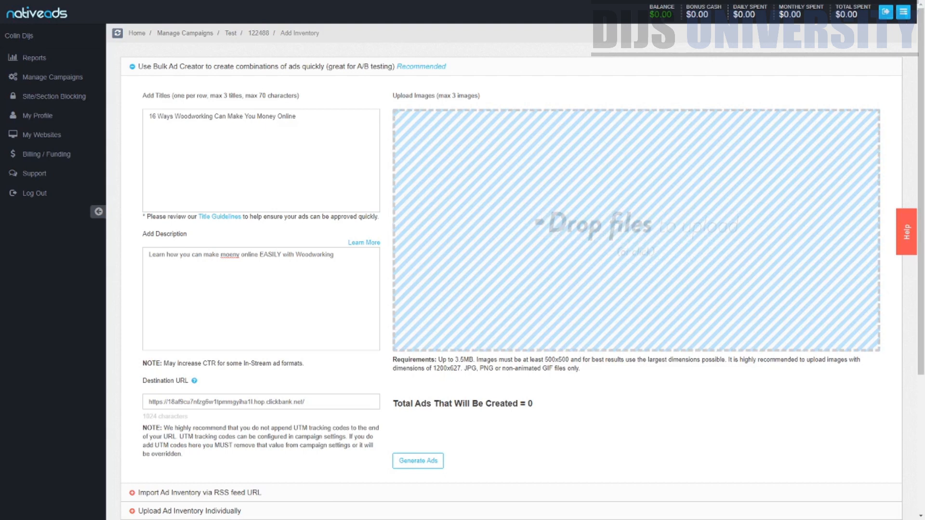
- Add the full-length portrait photo of the man in the dark red outfit to the ad's images
left_click_drag(0, 289, 699, 232)
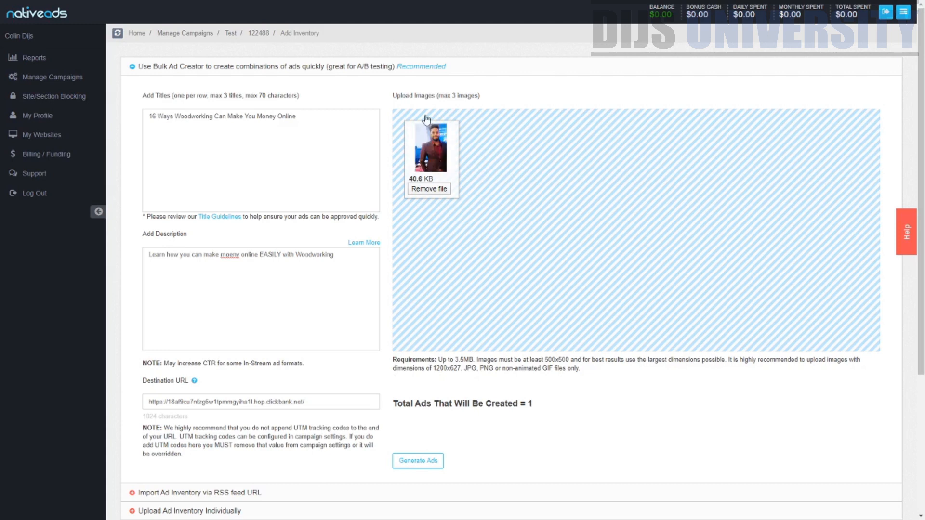
left_click_drag(416, 96, 478, 98)
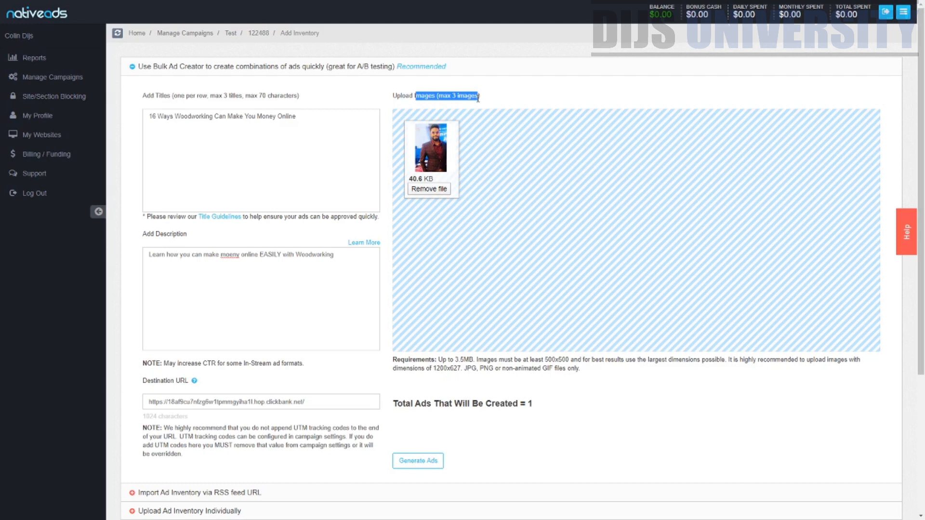
- Switch to Canva and start a new design with custom dimensions
key("ctrl+Tab")
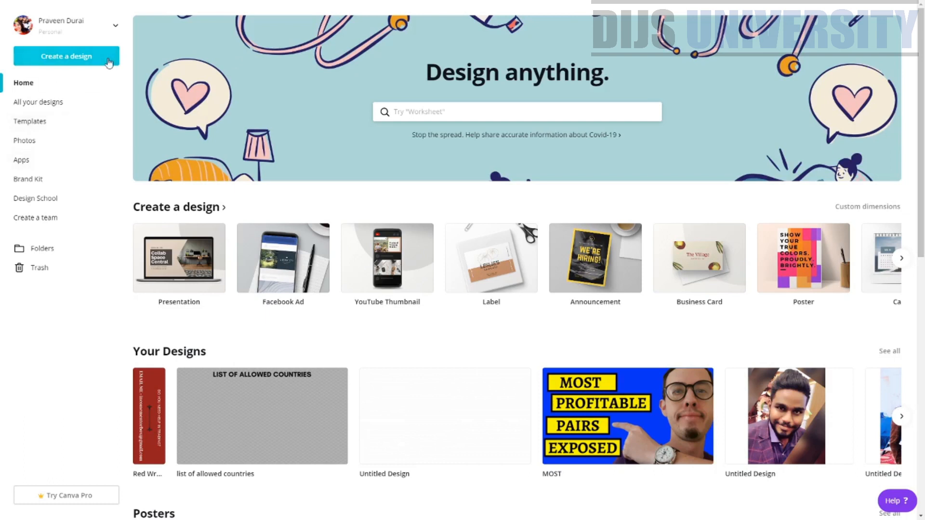
left_click(83, 58)
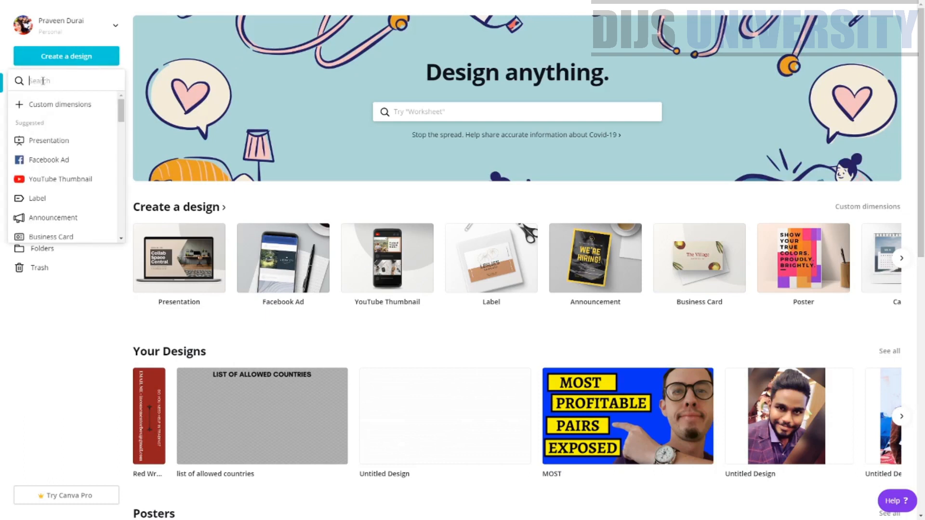
left_click(57, 104)
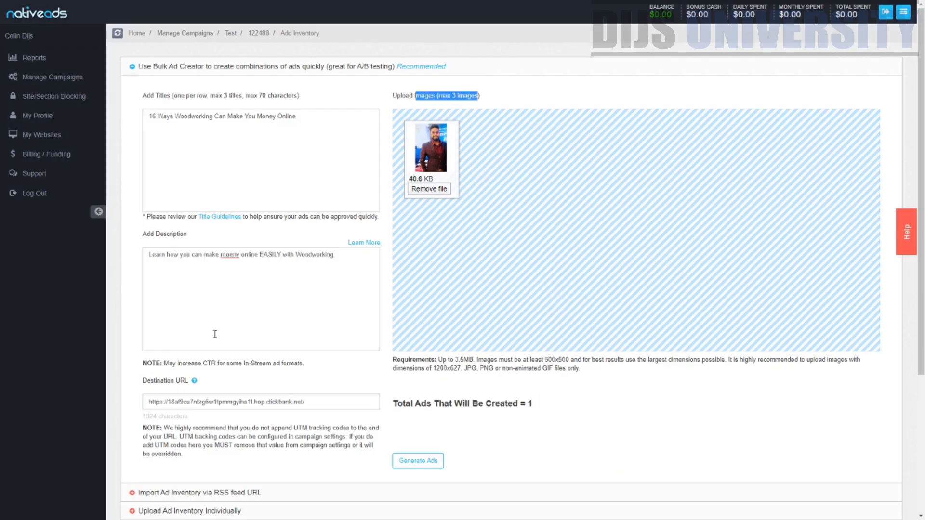
- Generate the ad from the entered details, and close its review without saving or uploading it
left_click(412, 463)
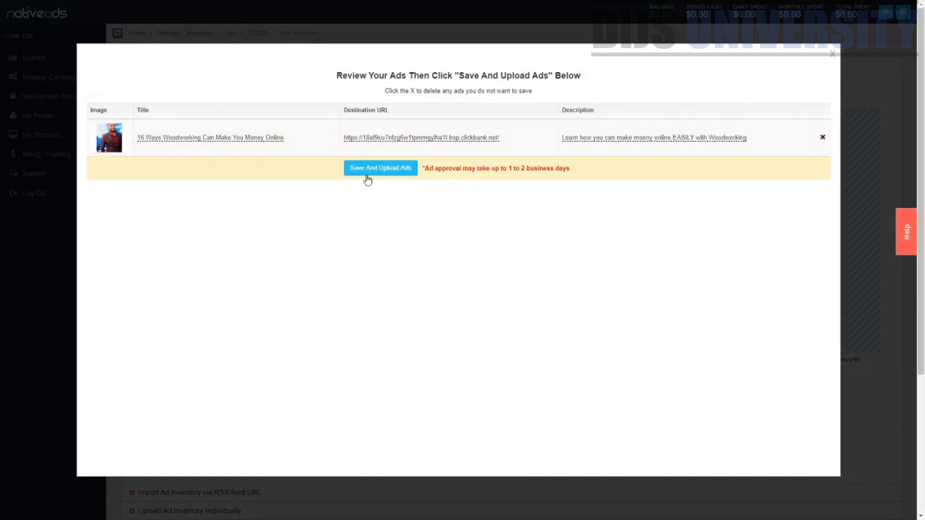
left_click(832, 55)
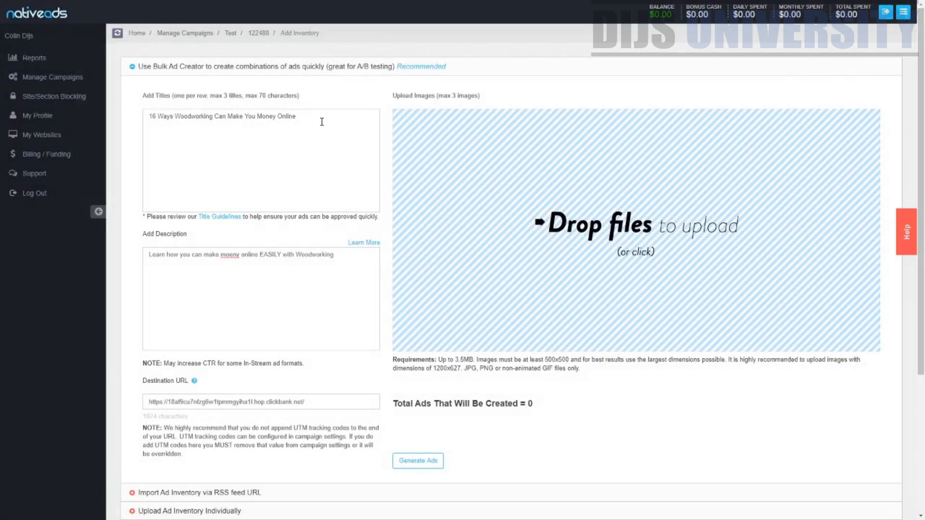
left_click_drag(308, 116, 255, 114)
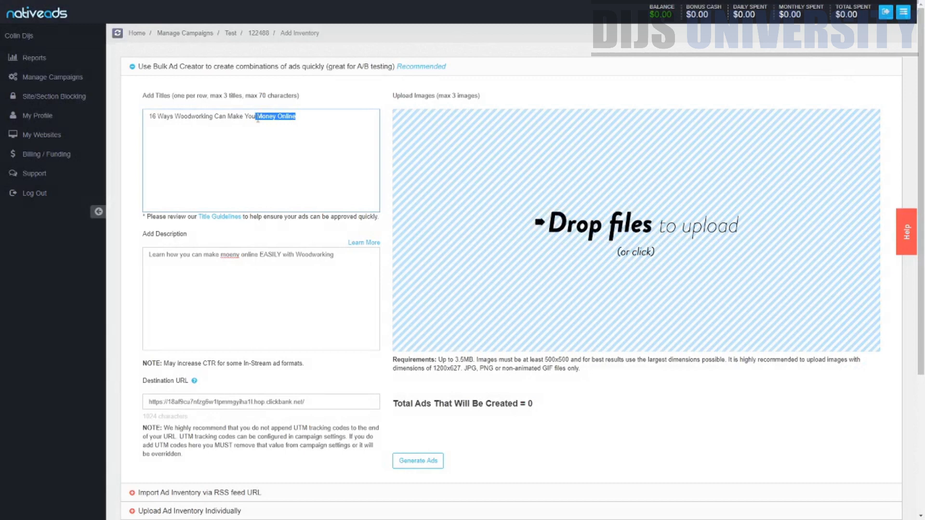
scroll(392, 429, "down", 4)
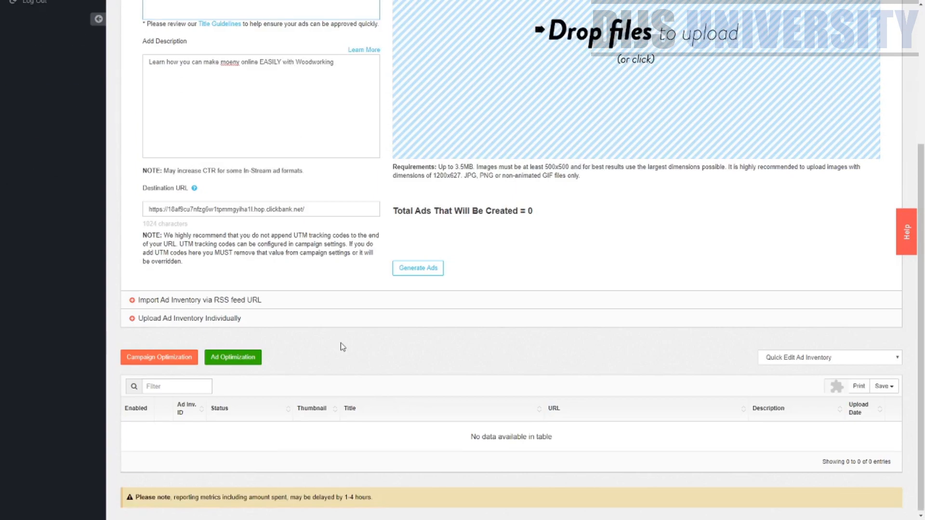
scroll(340, 342, "up", 4)
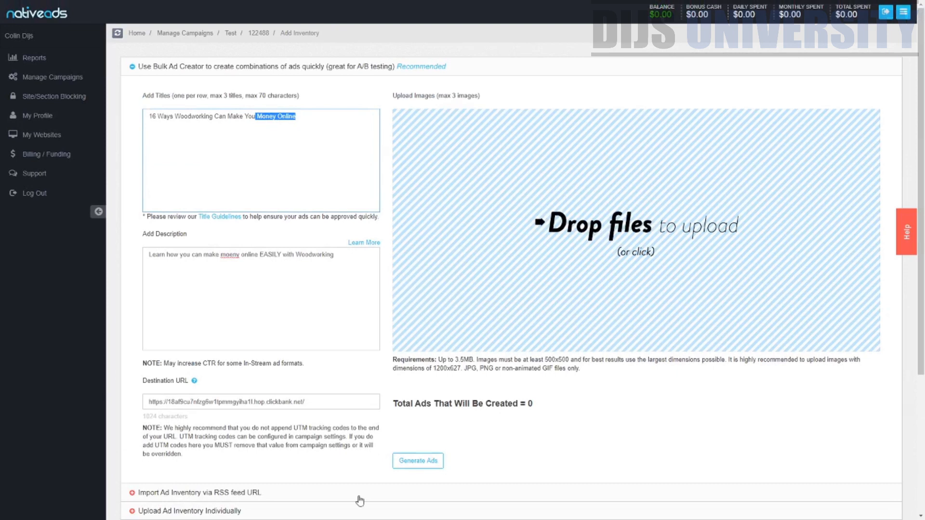
- Add the full-length portrait photo to the ad images again, and generate, save and upload the ad
left_click(294, 518)
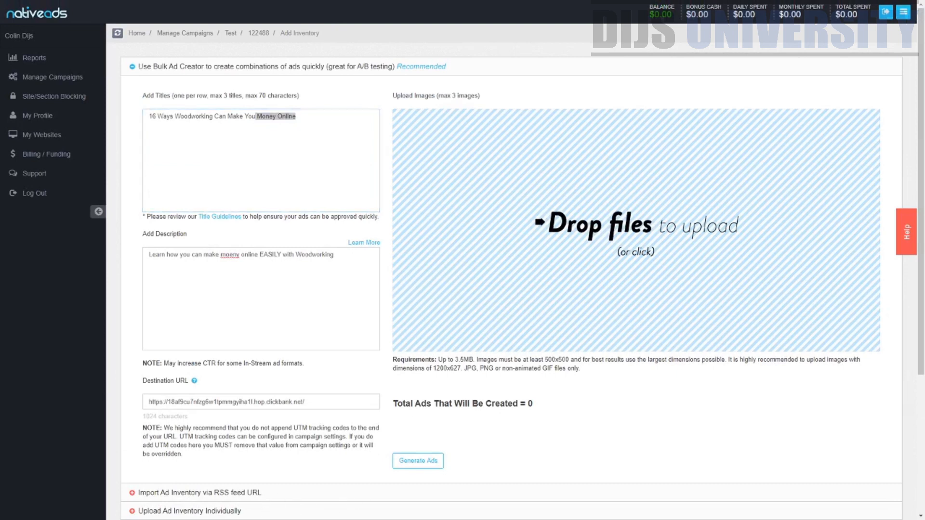
left_click_drag(294, 519, 479, 183)
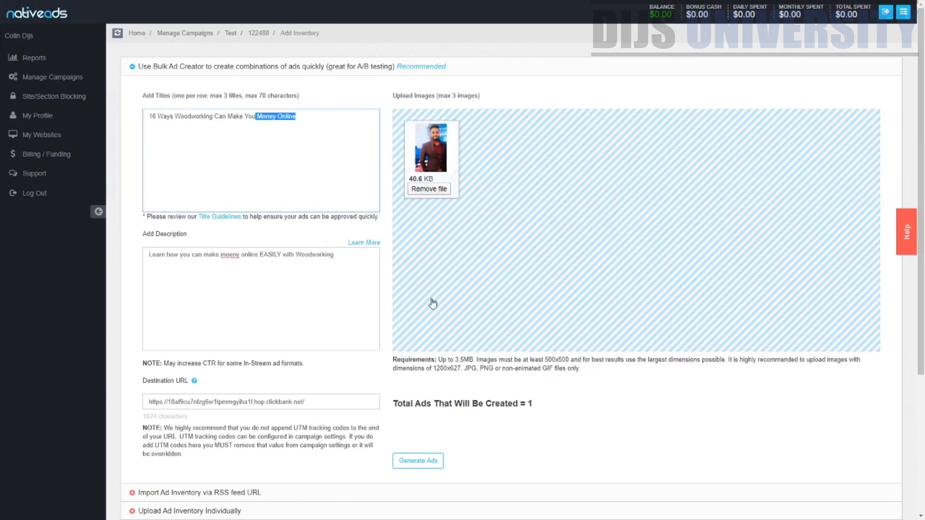
left_click(417, 461)
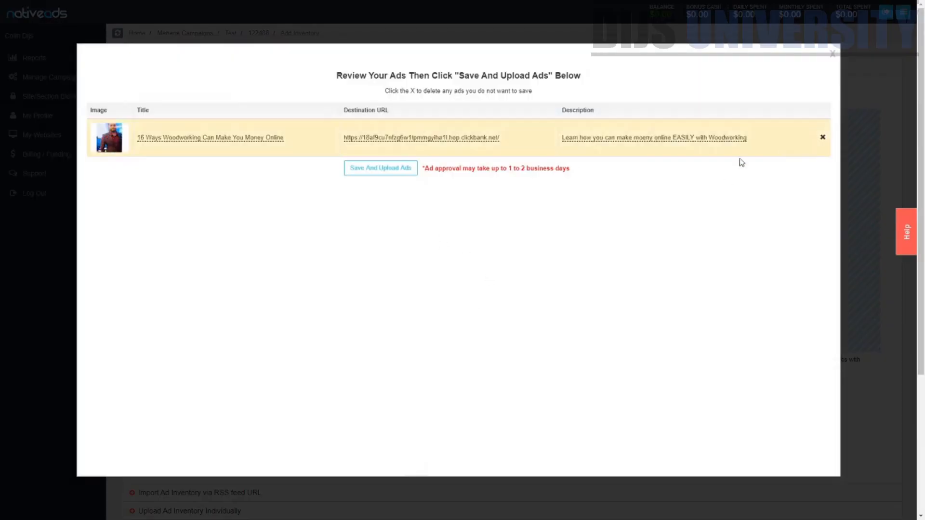
left_click(395, 170)
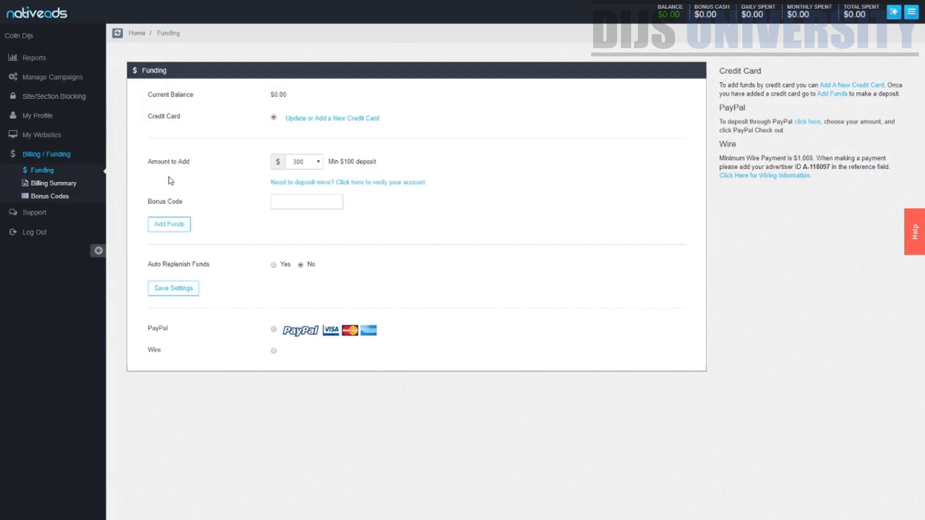
- Open the ad inventory of the mobile Test campaign and accept the best practices notice
left_click(57, 81)
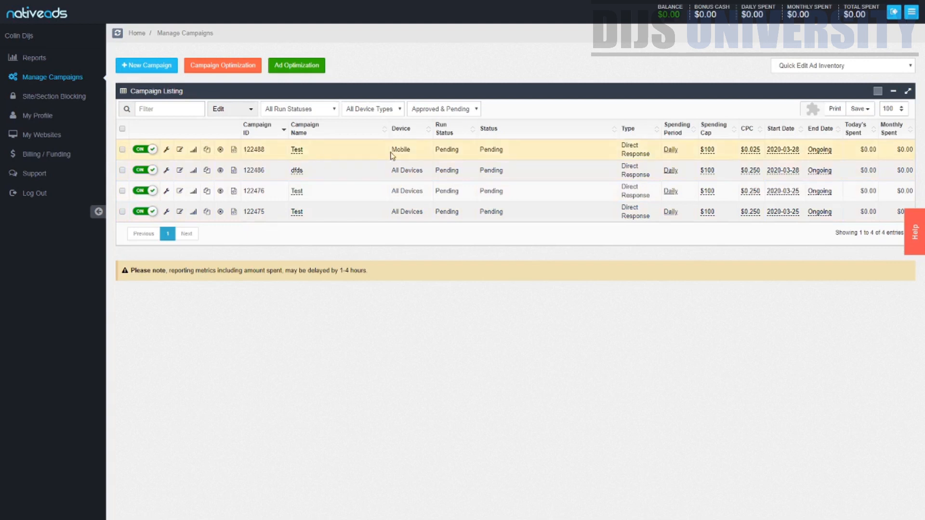
left_click(166, 151)
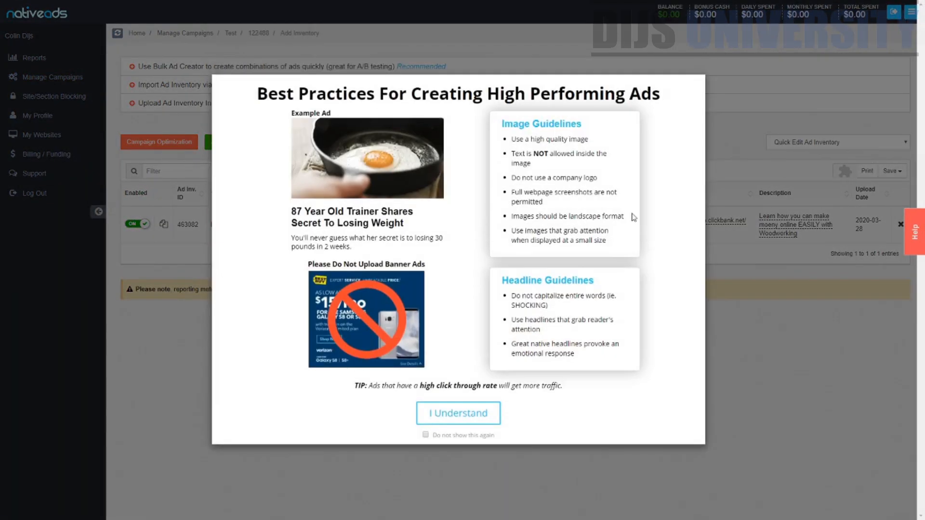
left_click(444, 409)
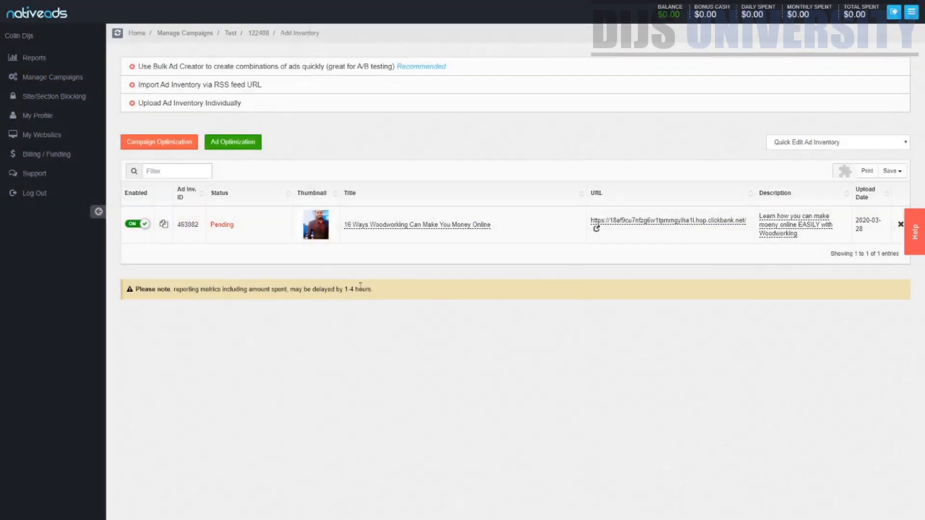
- Make two duplicates of the woodworking ad and replace the middle ad's image with the close-up portrait photo
left_click(164, 225)
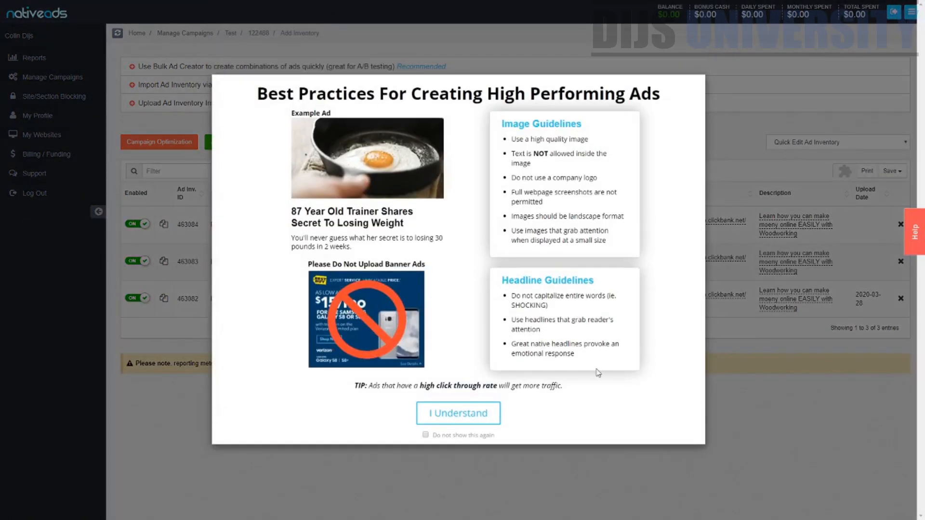
left_click(454, 420)
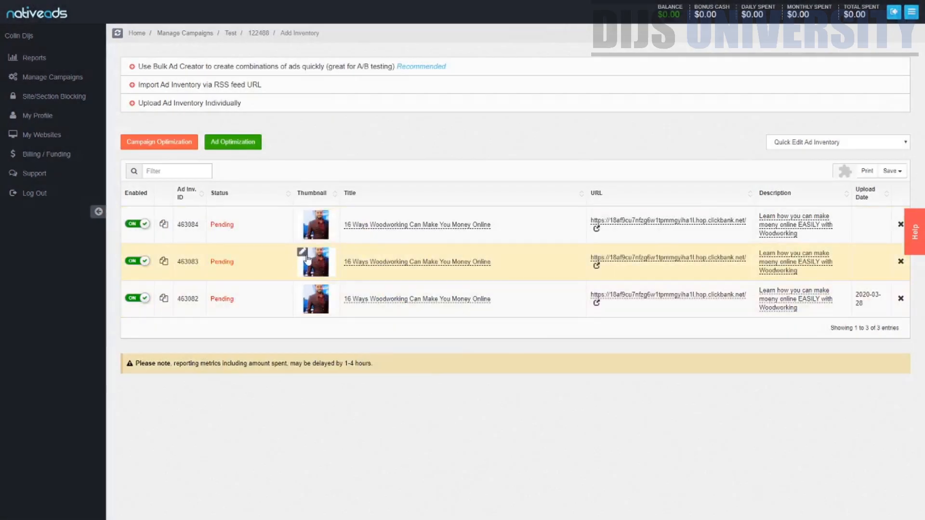
left_click(306, 256)
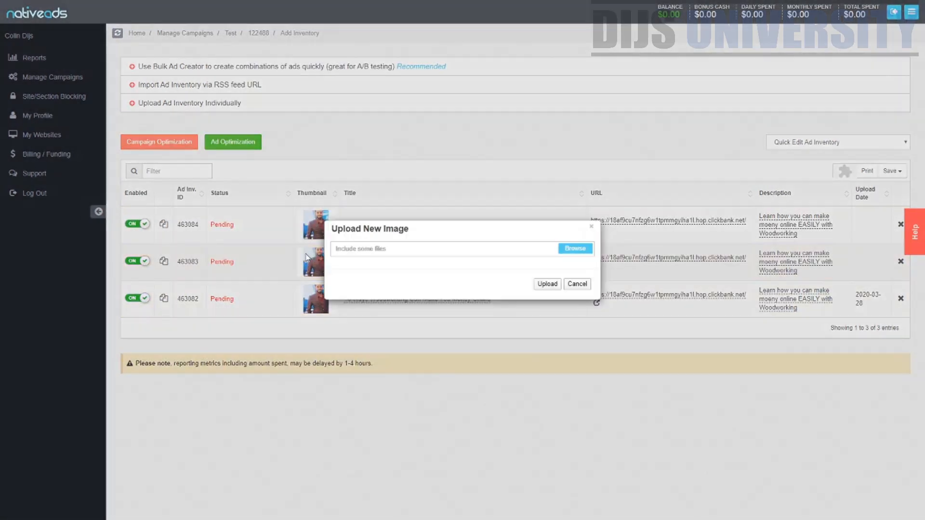
left_click(578, 252)
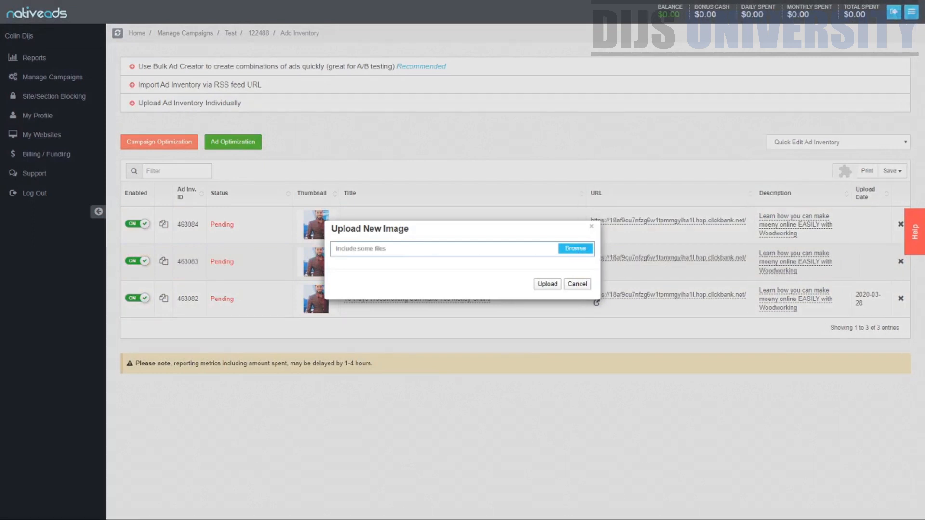
left_click(546, 284)
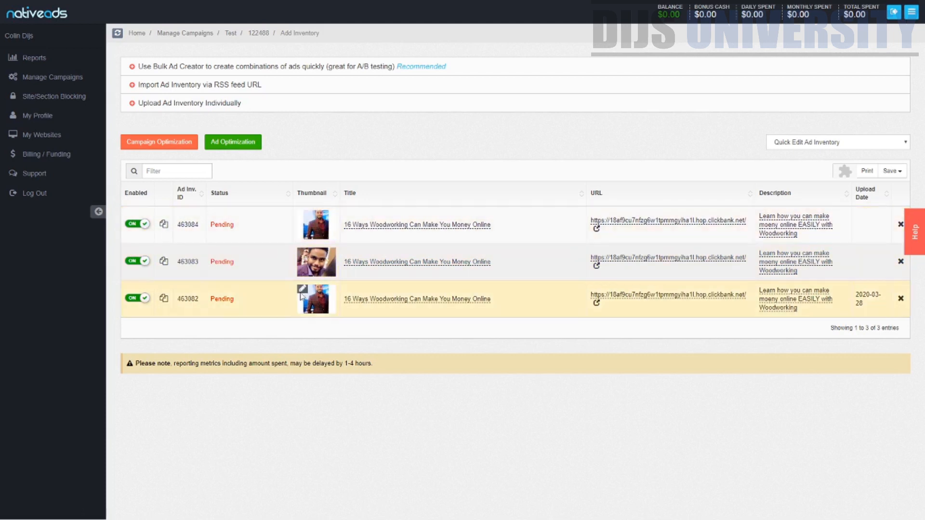
- Delete the original woodworking ad at the end of the ad inventory list
left_click(900, 298)
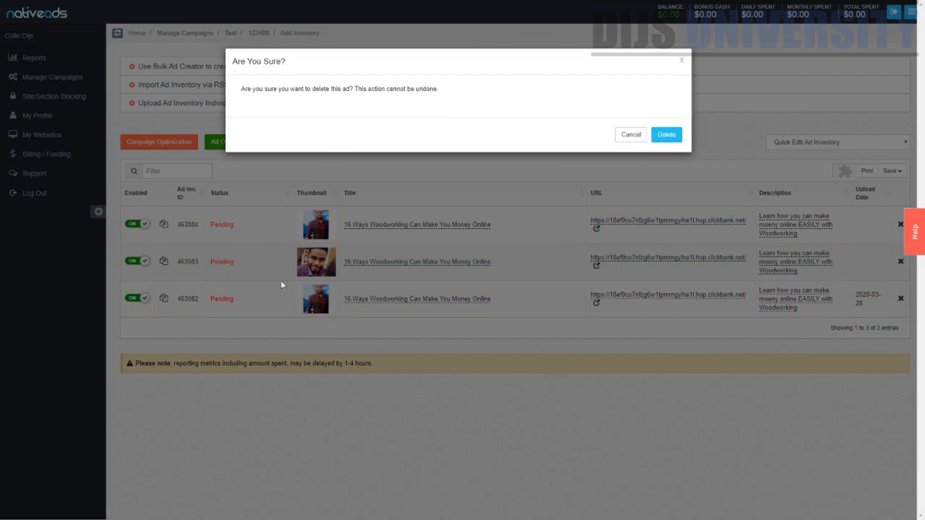
key("Return")
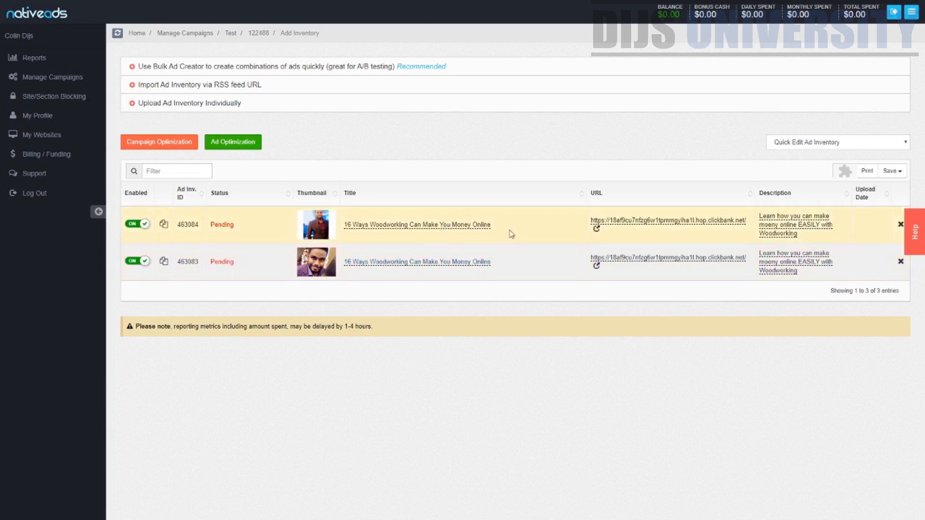
- Compare the titles and descriptions of the two remaining woodworking ads
left_click_drag(506, 230, 341, 232)
left_click_drag(502, 265, 347, 283)
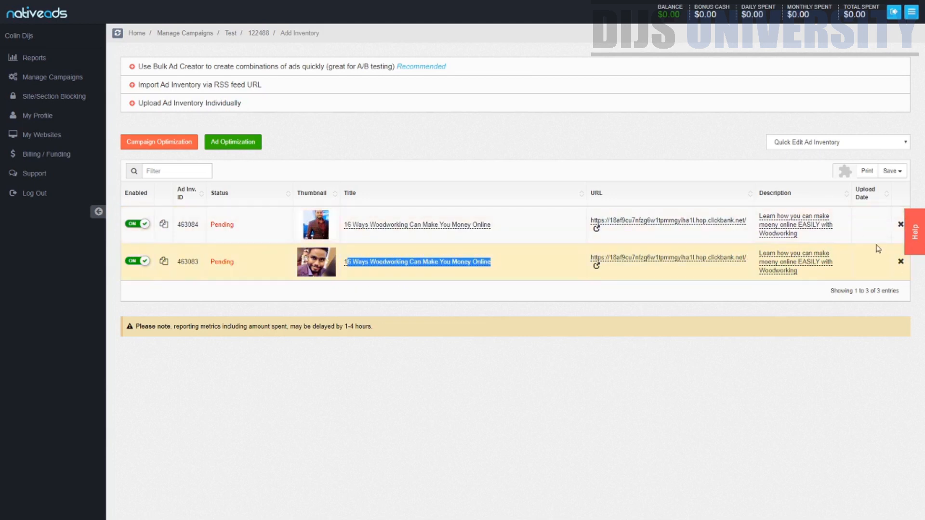
left_click_drag(800, 234, 751, 225)
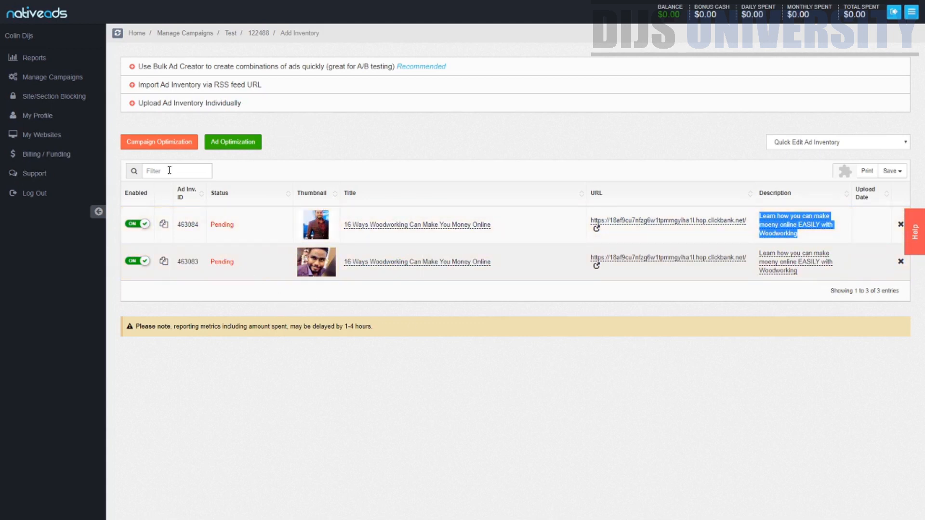
- Review the bulk pause and enable options in Ad Optimization and read the notice about reporting delays
left_click(248, 145)
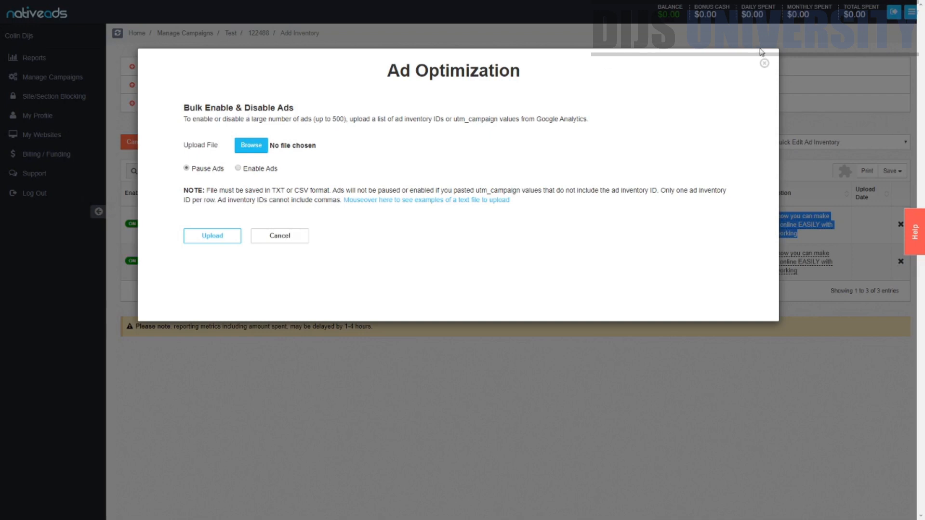
left_click(764, 63)
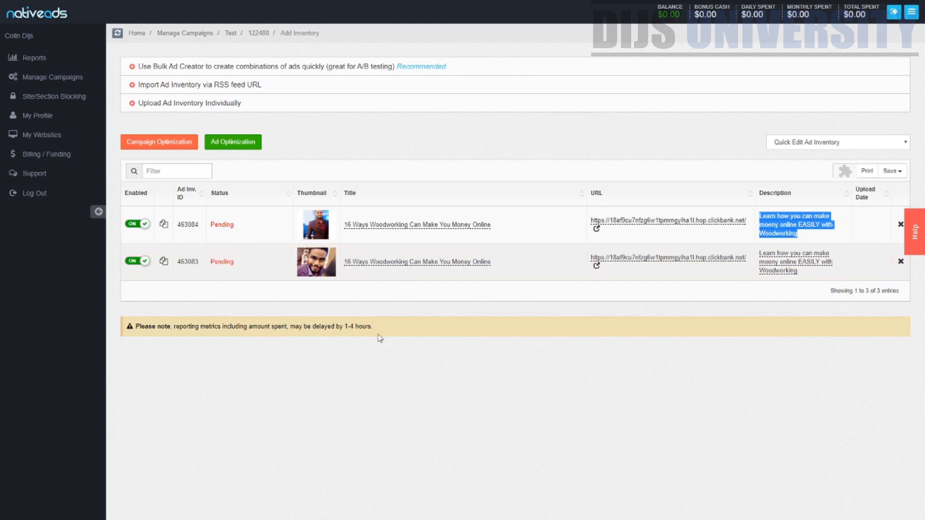
left_click(304, 328)
left_click_drag(304, 328, 373, 328)
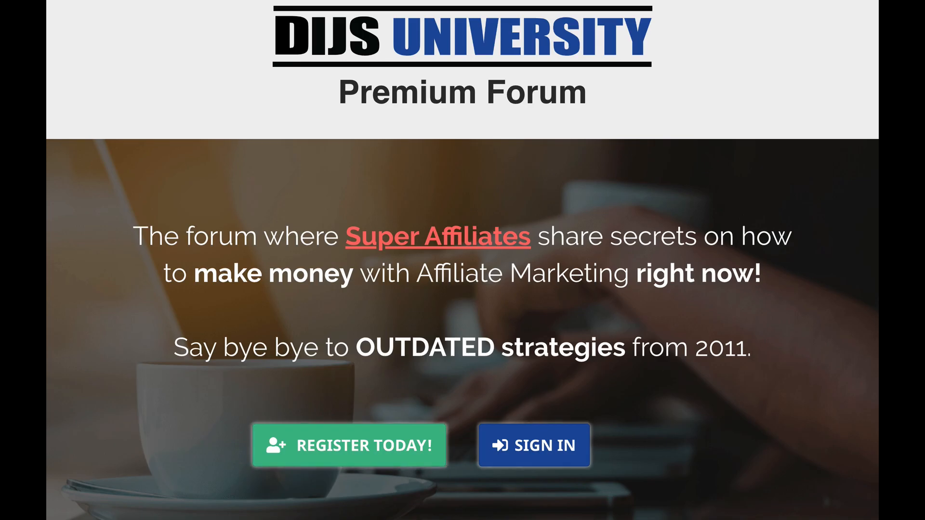
scroll(462, 261, "down", 5)
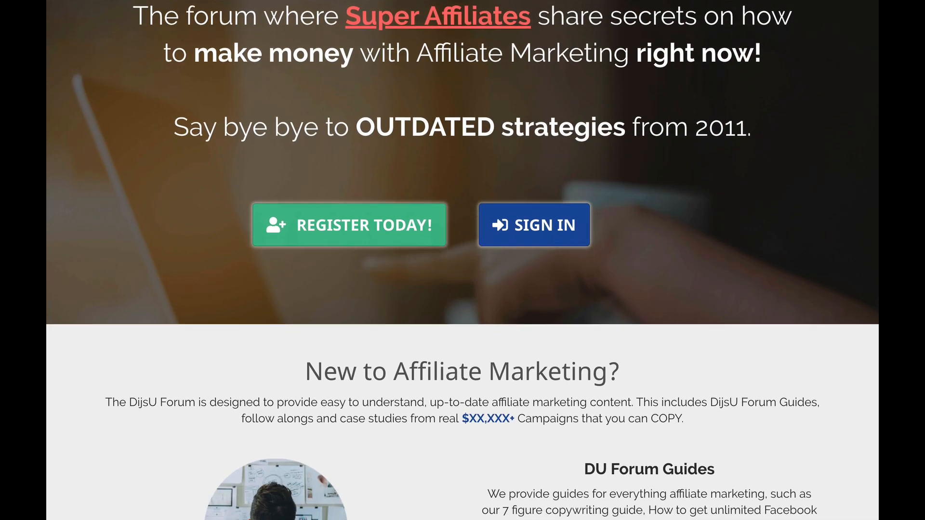
scroll(462, 260, "down", 6)
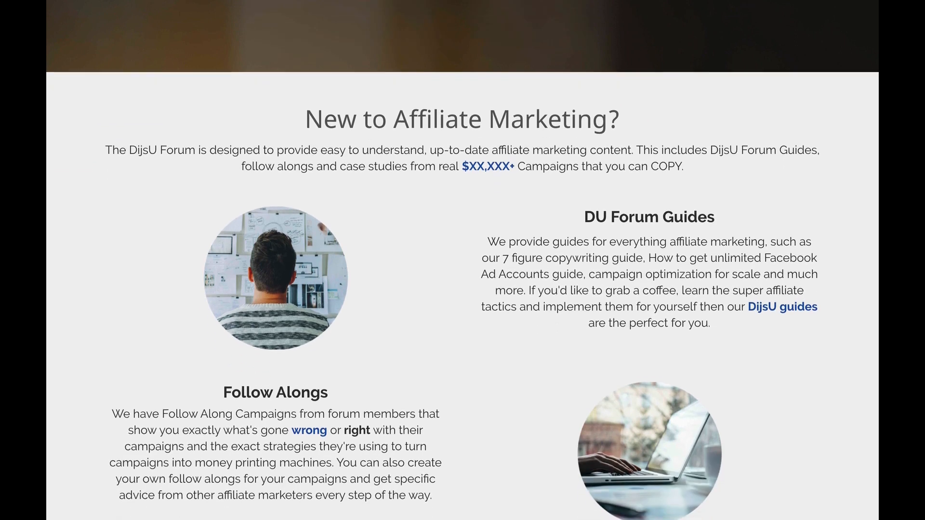
scroll(463, 261, "down", 10)
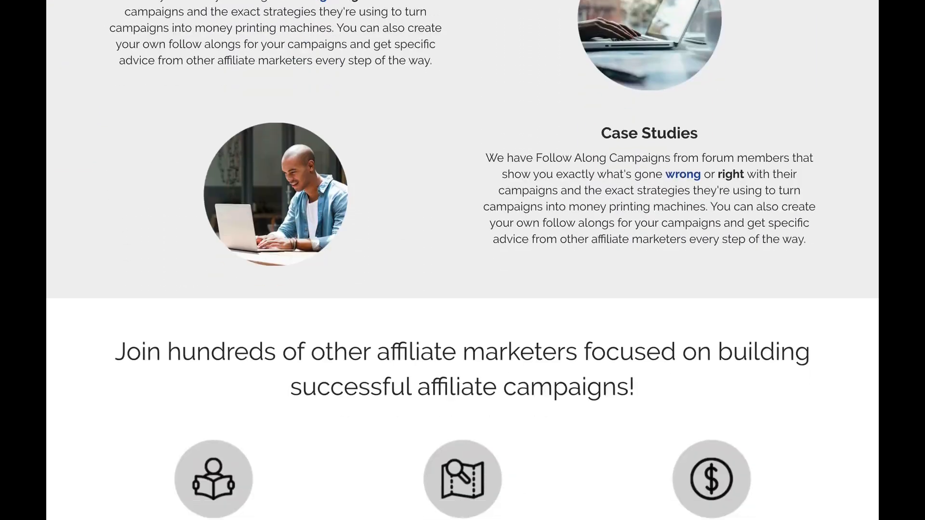
scroll(462, 260, "down", 6)
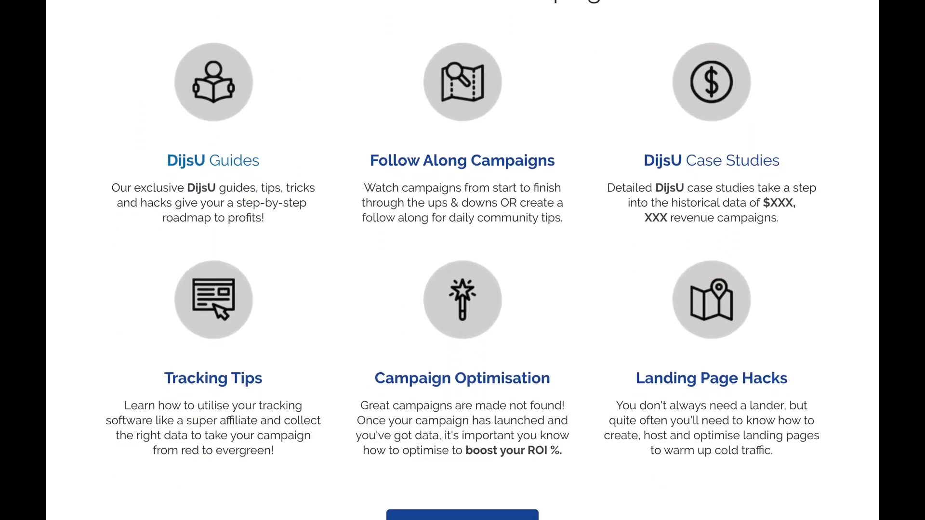
scroll(462, 260, "down", 4)
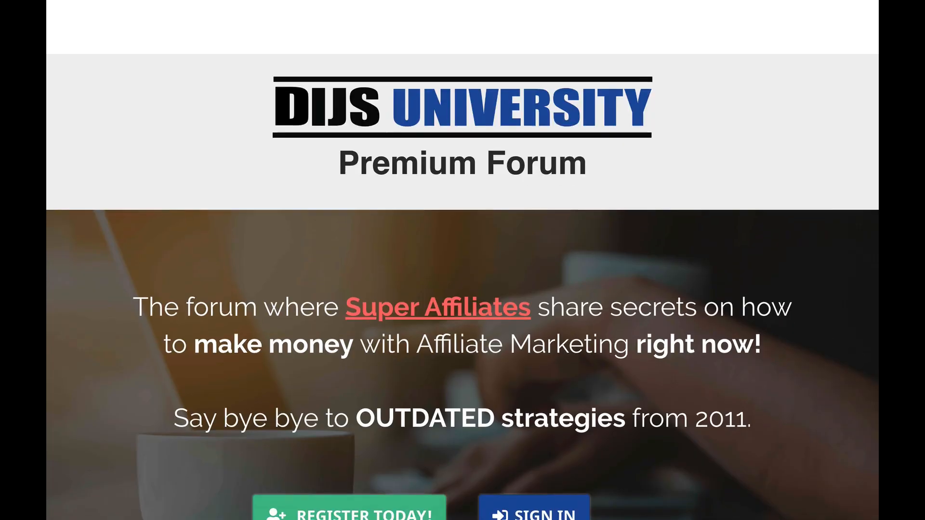
scroll(462, 260, "down", 2)
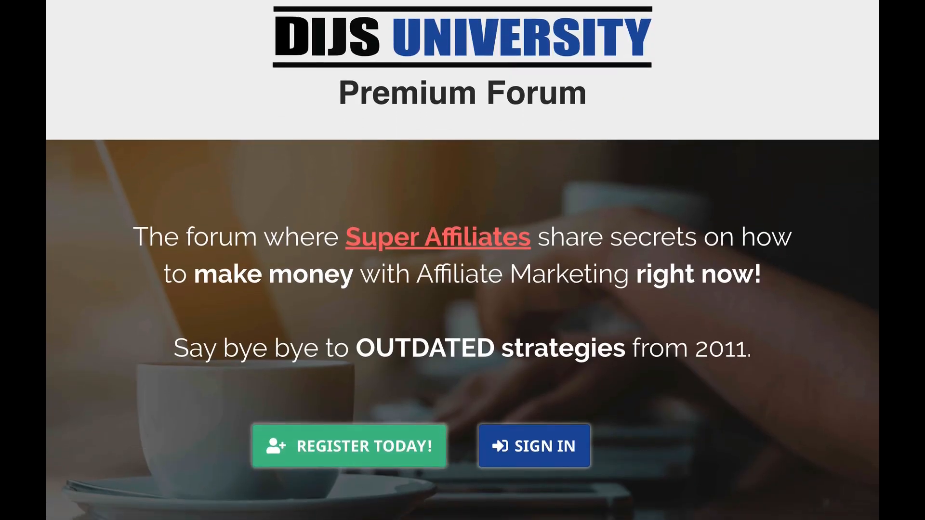